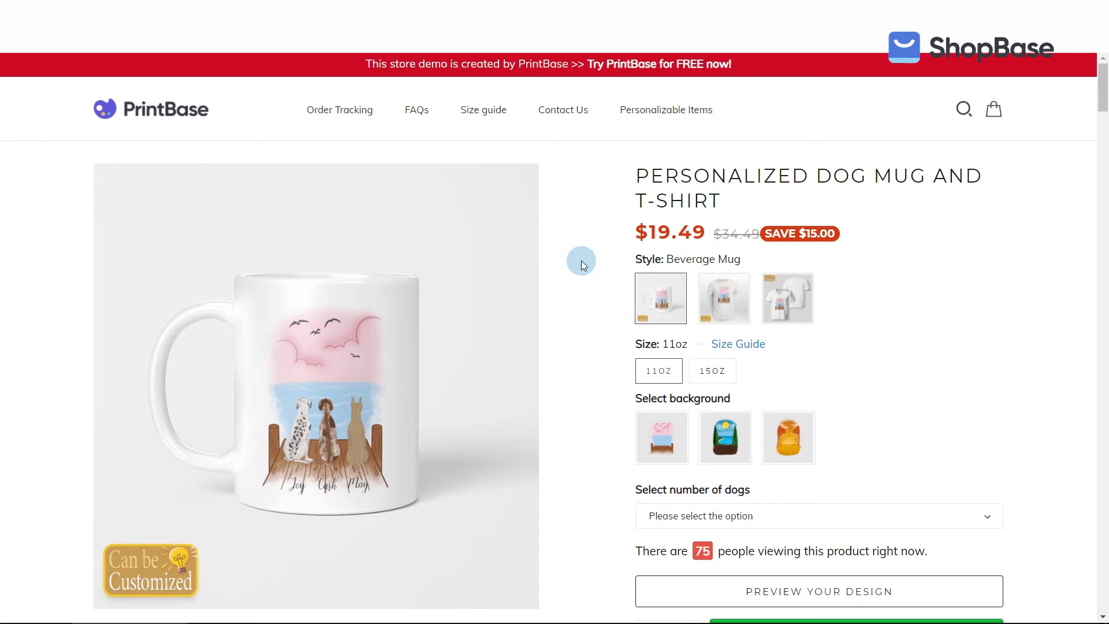
Step: Choose Background 3 for the mug and set the dog count to 2 dogs
mouse_move(465, 257)
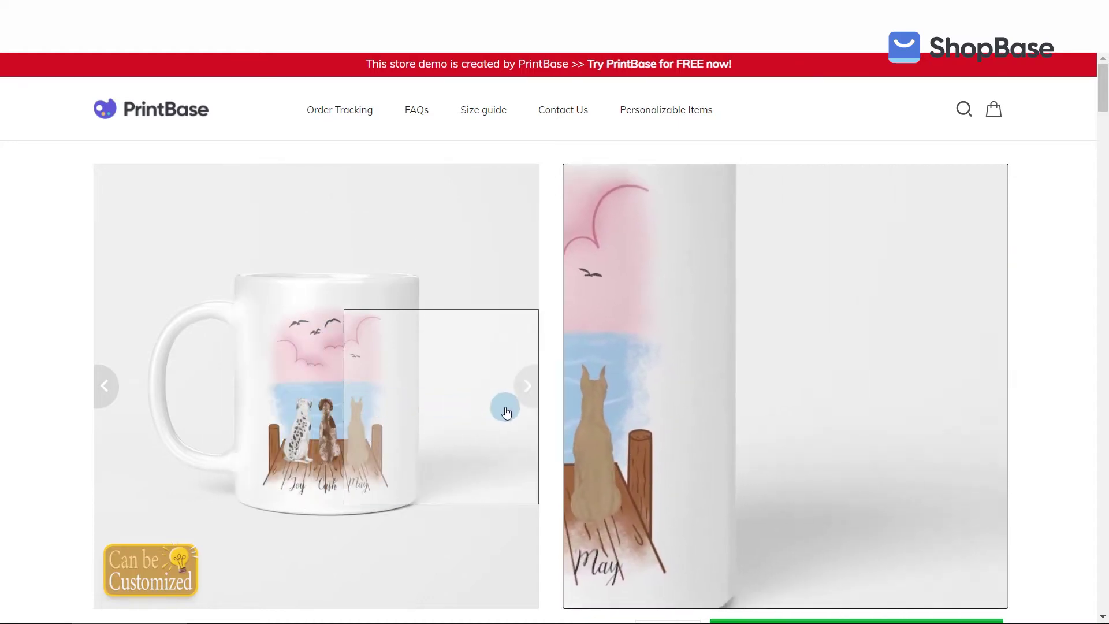
scroll(615, 398, down, 1)
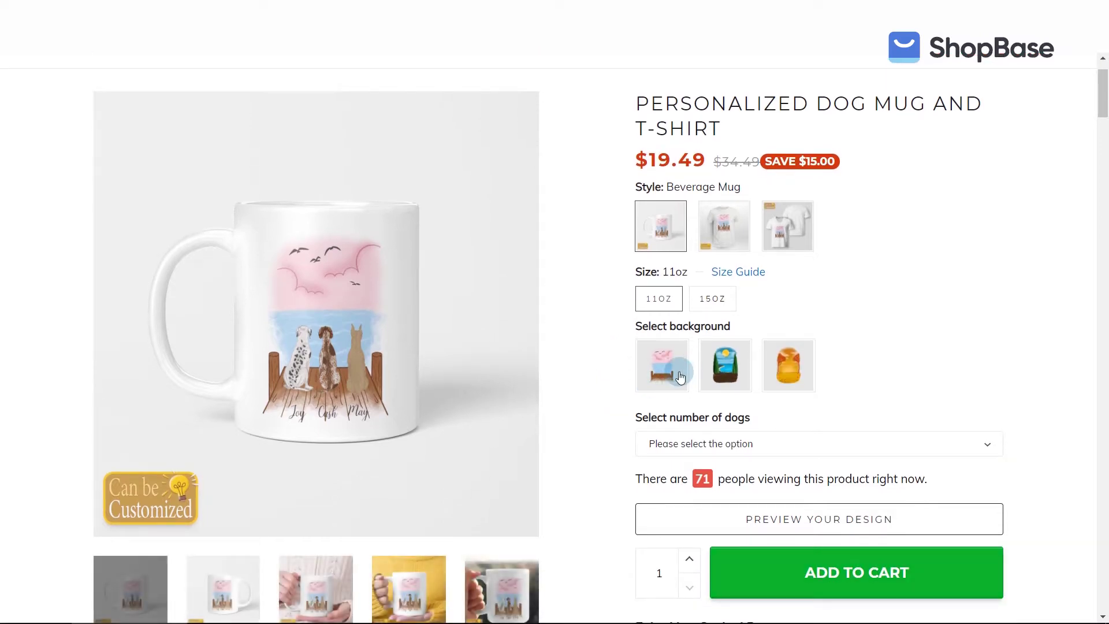
click(680, 376)
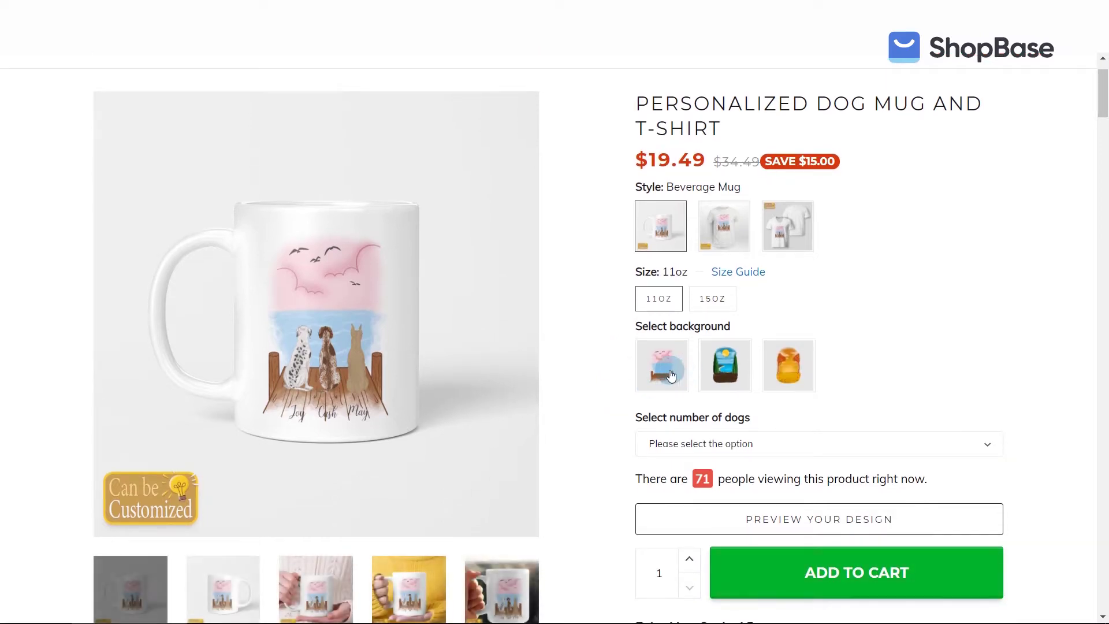
click(723, 376)
click(783, 373)
click(743, 442)
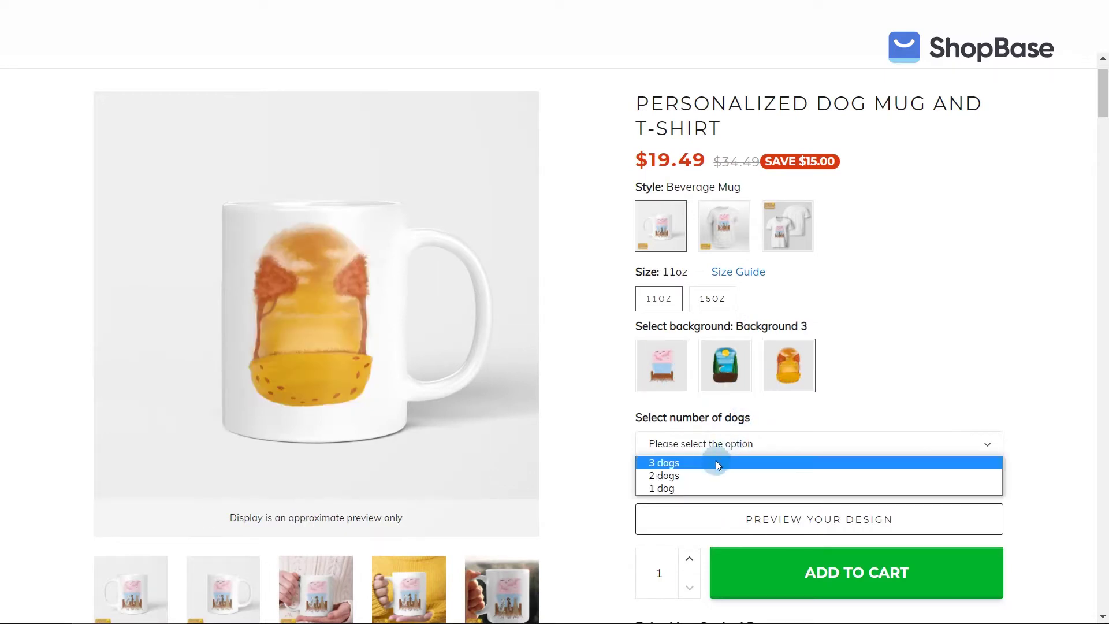
click(715, 477)
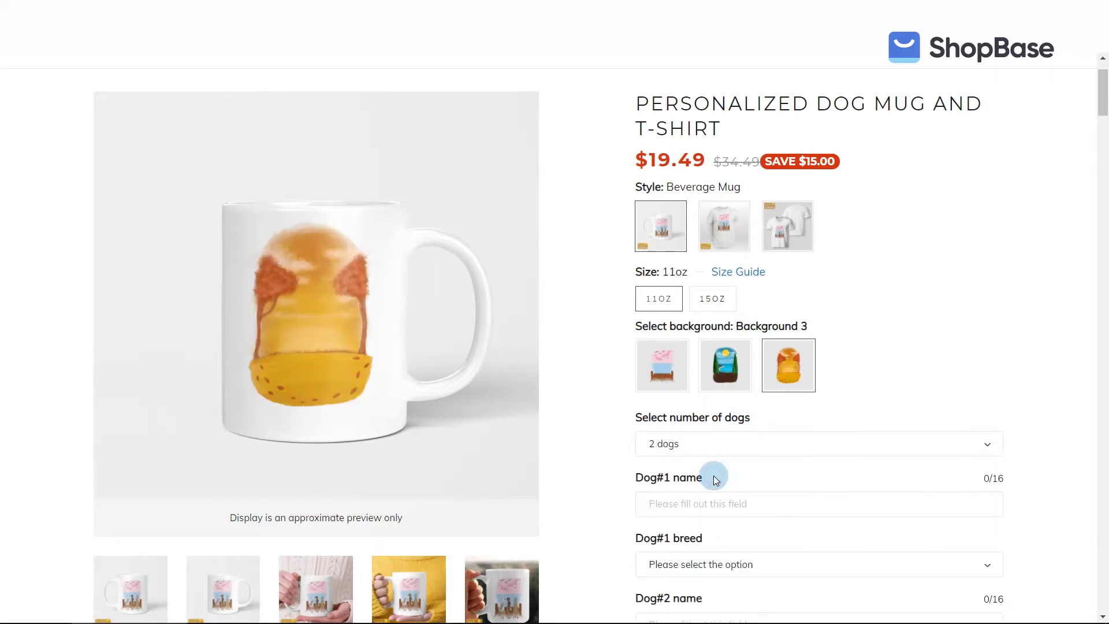
Step: Name dog 1 Buddy with Dog breed 4 in the Black white variant
scroll(714, 477, down, 1)
click(706, 424)
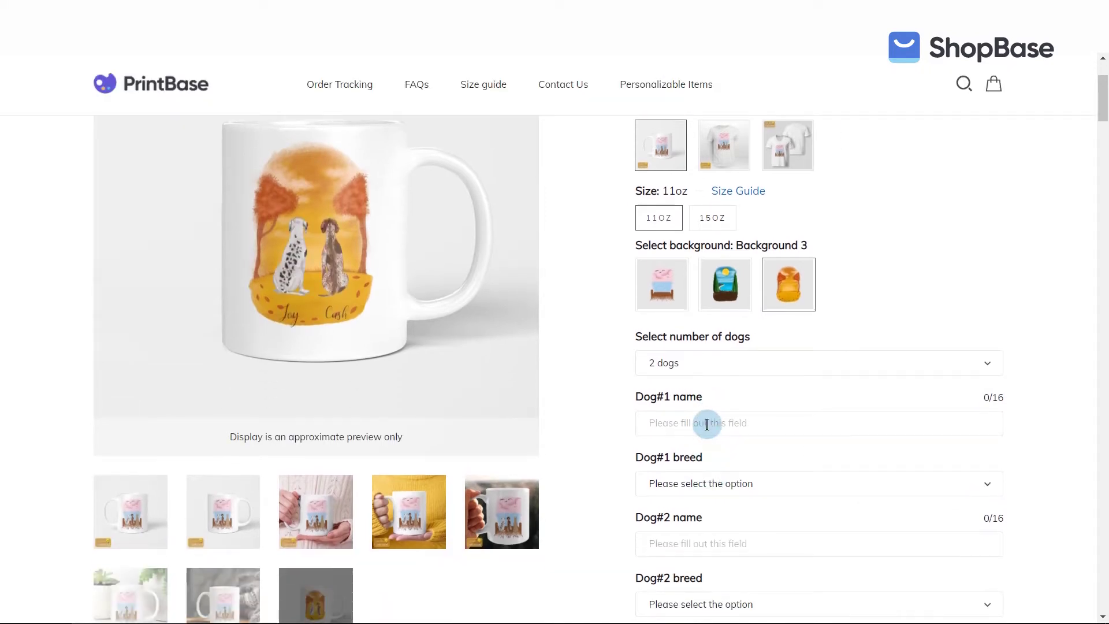
text(Buddy)
scroll(706, 424, down, 1)
click(696, 411)
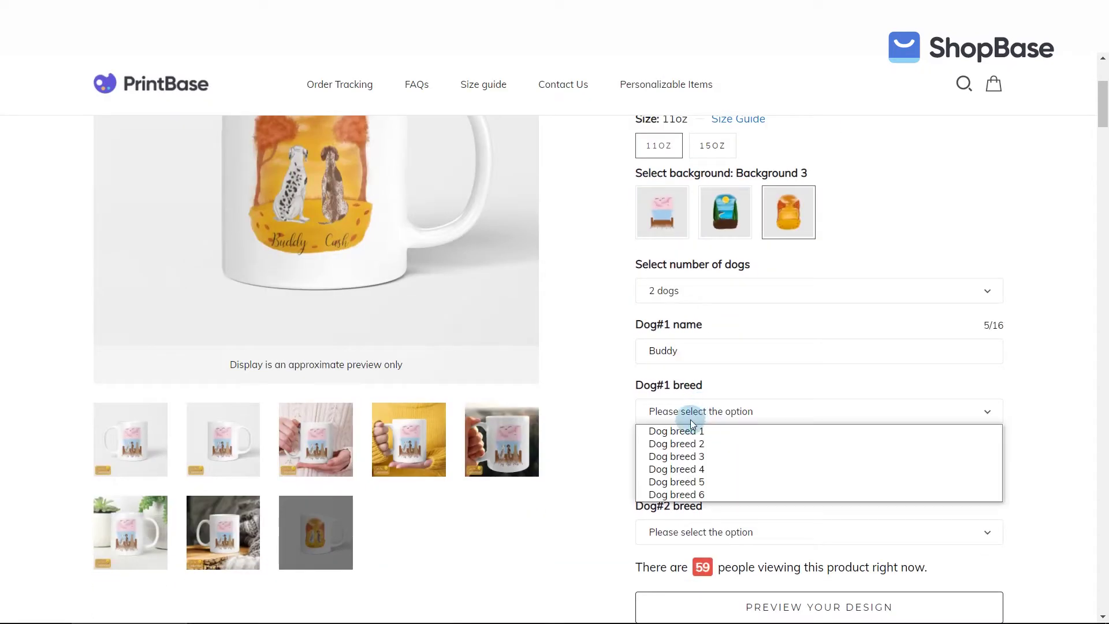
click(694, 466)
click(797, 493)
Step: Name dog 2 Lucky with a Little brown breed, then preview the design
scroll(797, 494, down, 2)
click(743, 416)
text(Lu)
scroll(744, 416, down, 1)
click(737, 408)
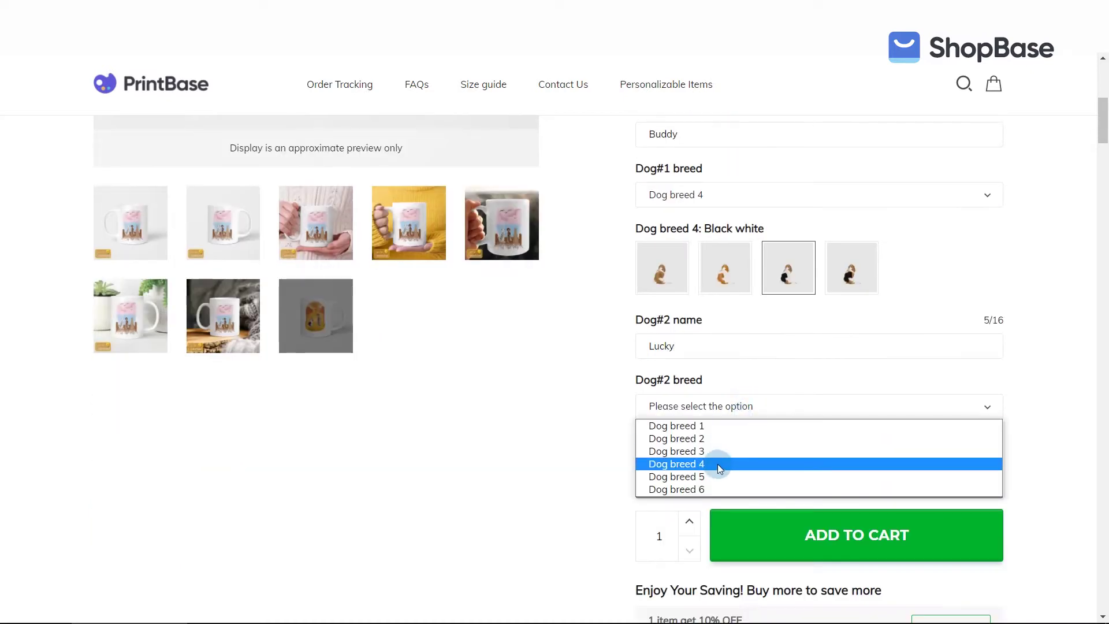
click(714, 449)
click(841, 480)
scroll(848, 485, down, 1)
click(775, 491)
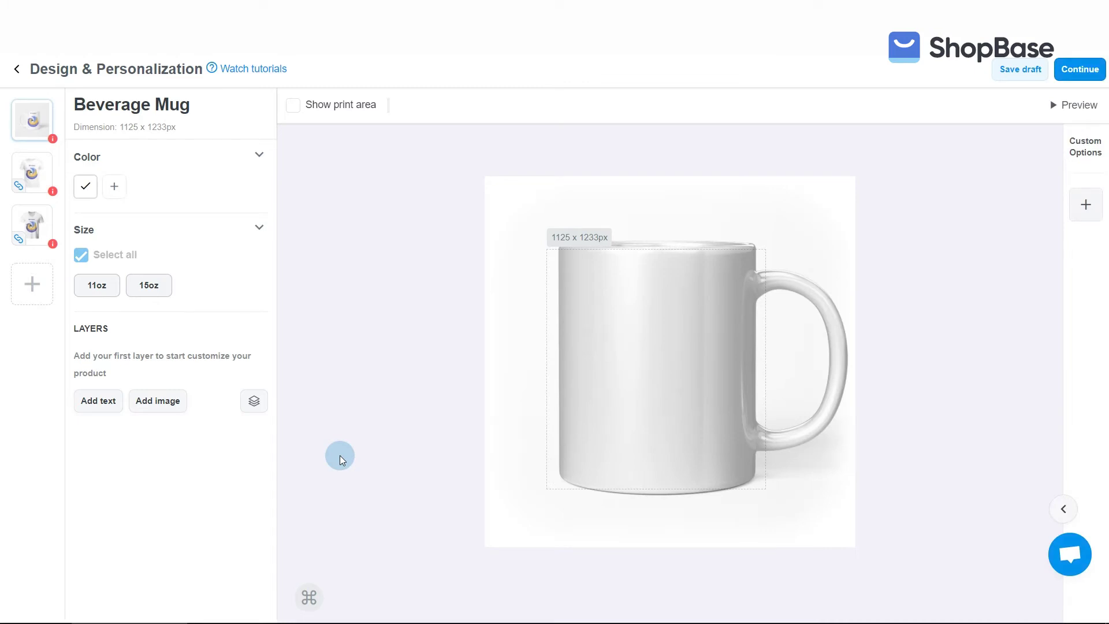
Step: Place the Background 1 (3) artwork on the mug and rename its layer Background
click(167, 407)
click(286, 456)
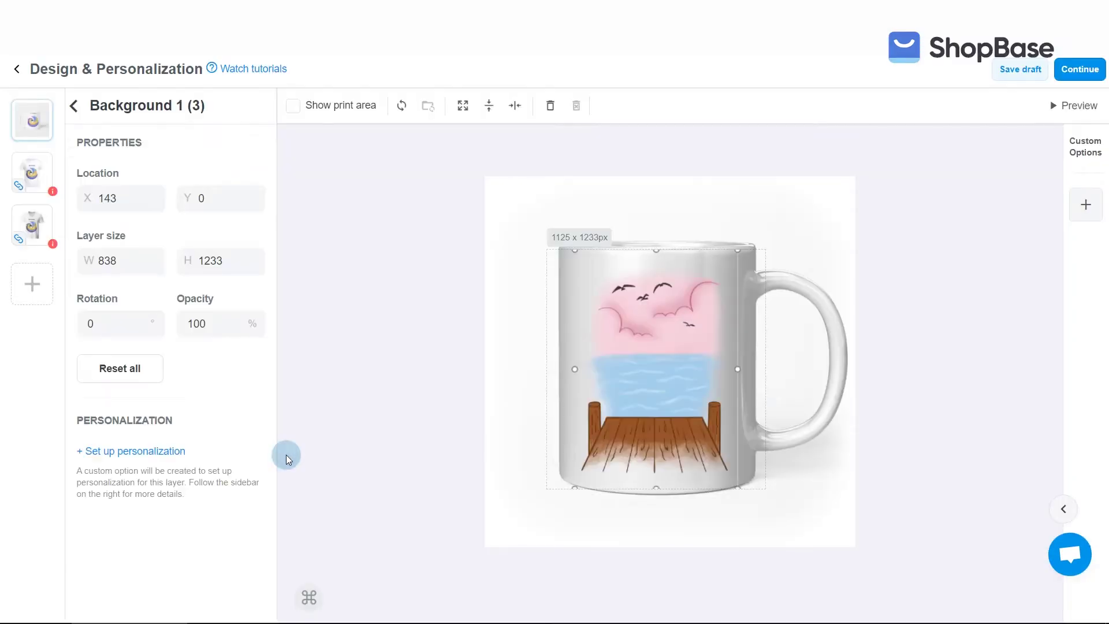
click(204, 107)
drag(204, 106, 167, 107)
key(BackSpace)
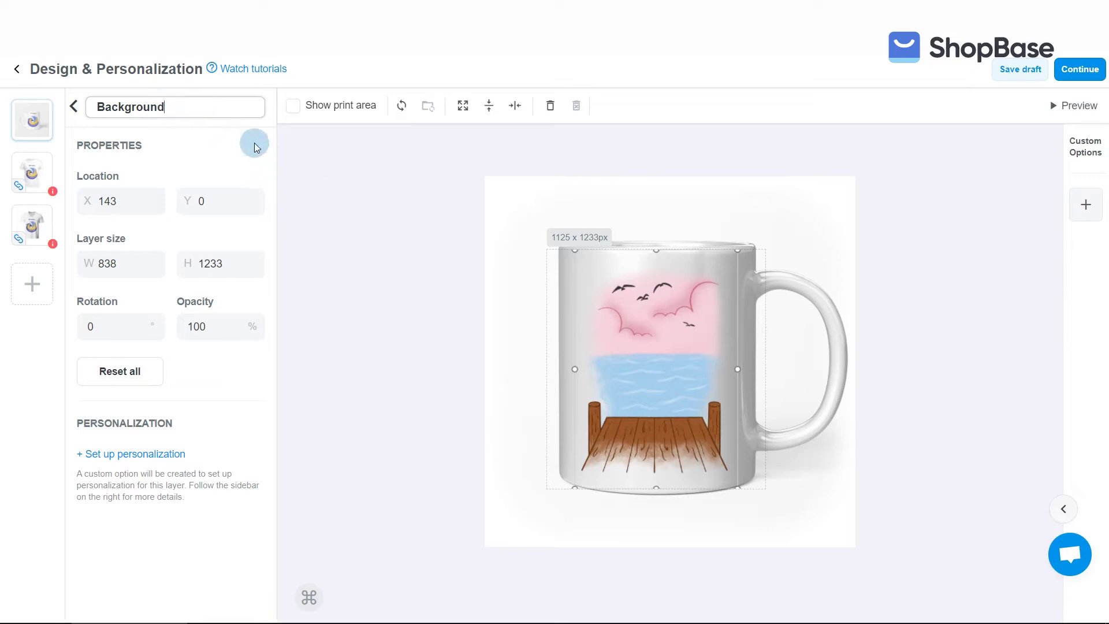
click(250, 128)
click(75, 105)
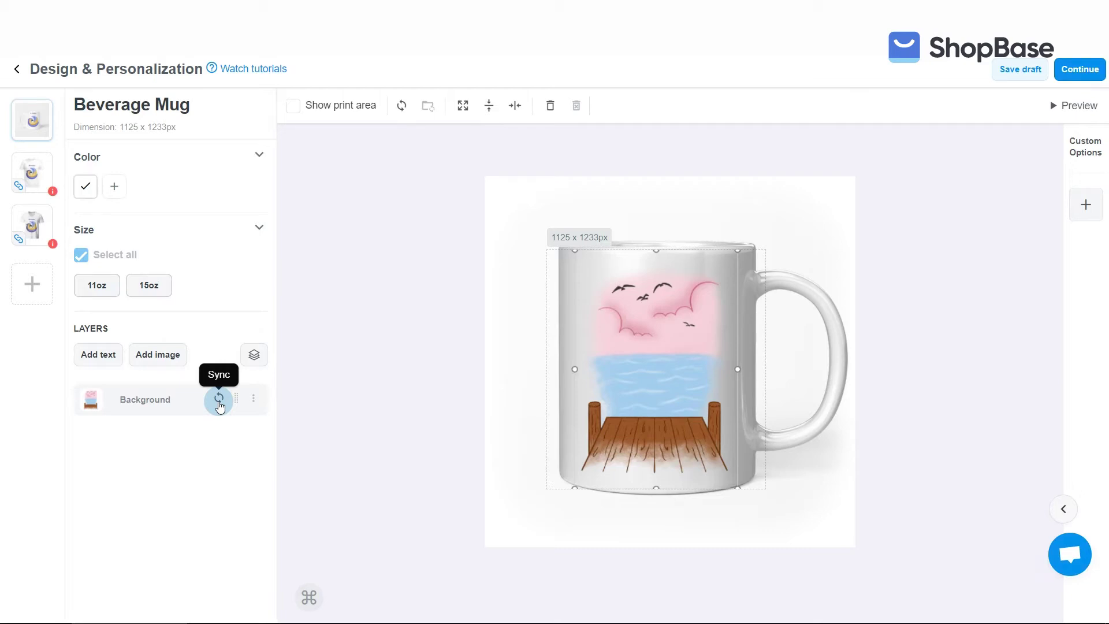
Step: Sync the Background layer to all products and check the Unisex and V-neck T-shirts
click(219, 404)
click(33, 183)
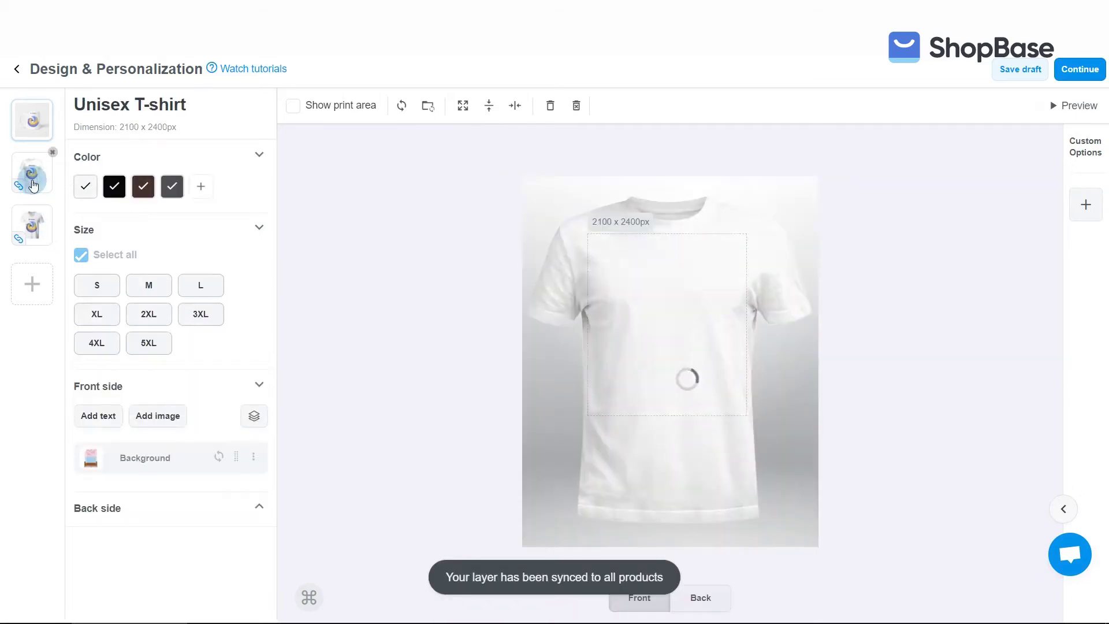
click(26, 224)
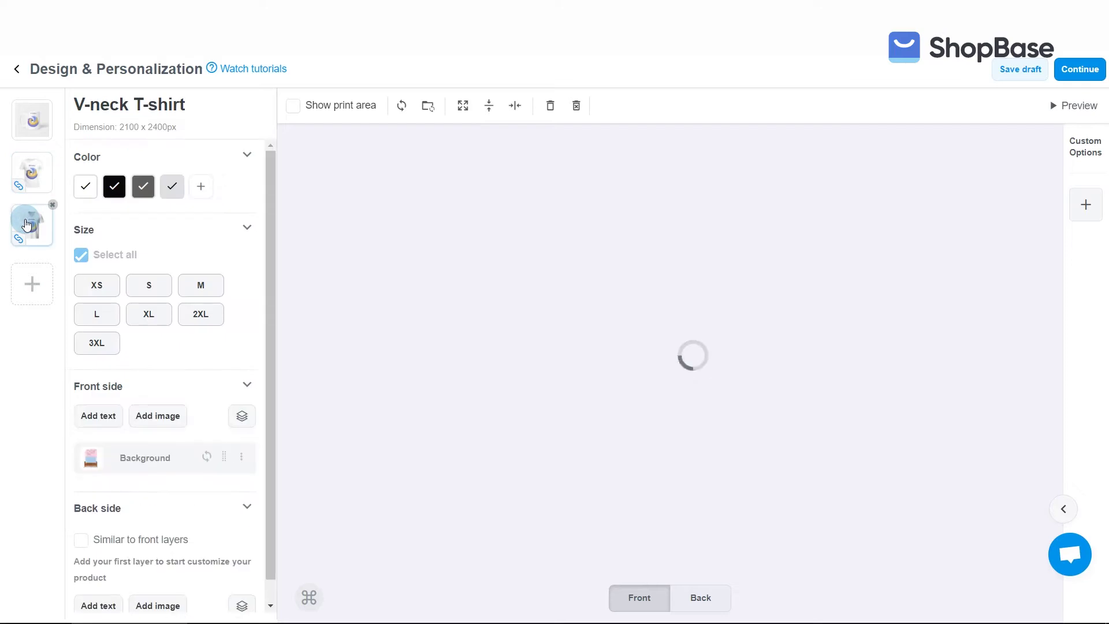
click(33, 120)
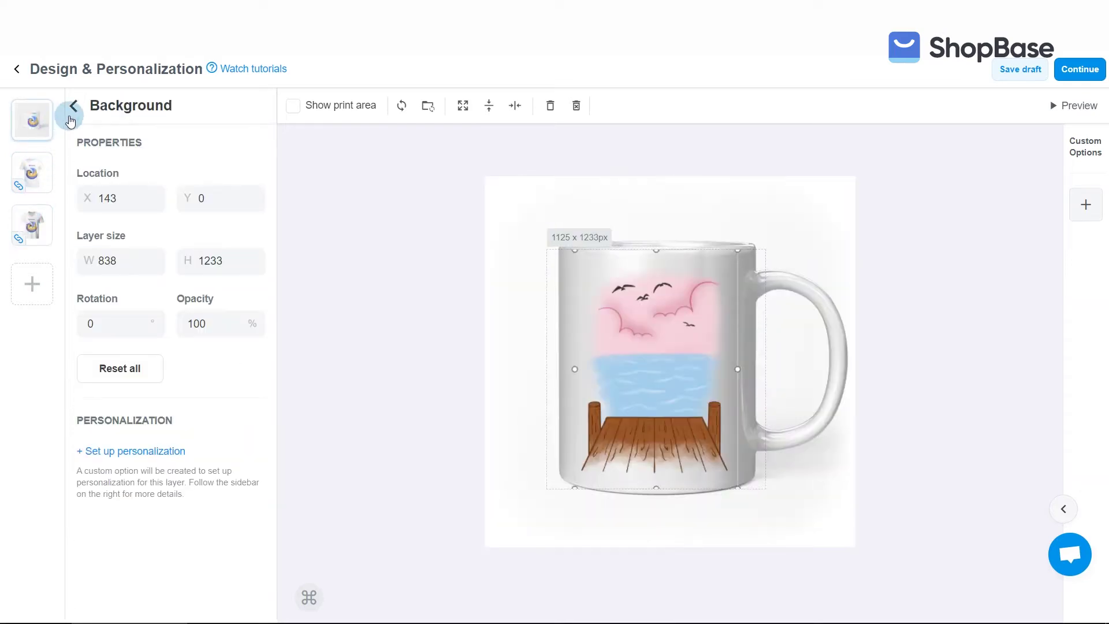
click(74, 107)
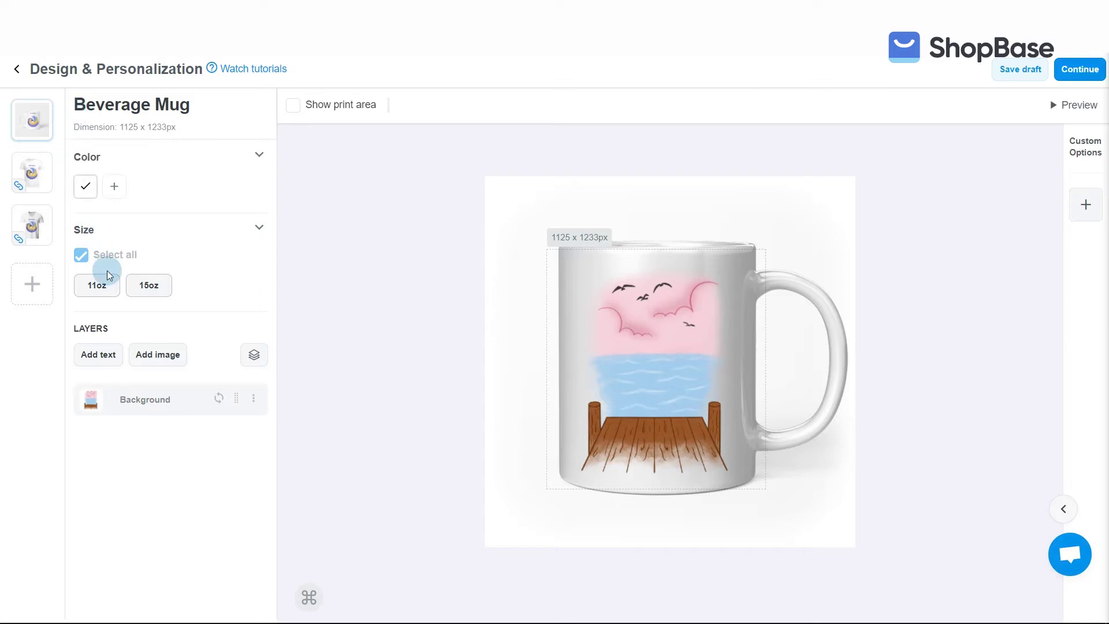
Step: Place the dog 2 artwork on the dock and name its layer Dog#1
click(152, 355)
click(628, 453)
scroll(641, 370, down, 5)
scroll(657, 385, down, 3)
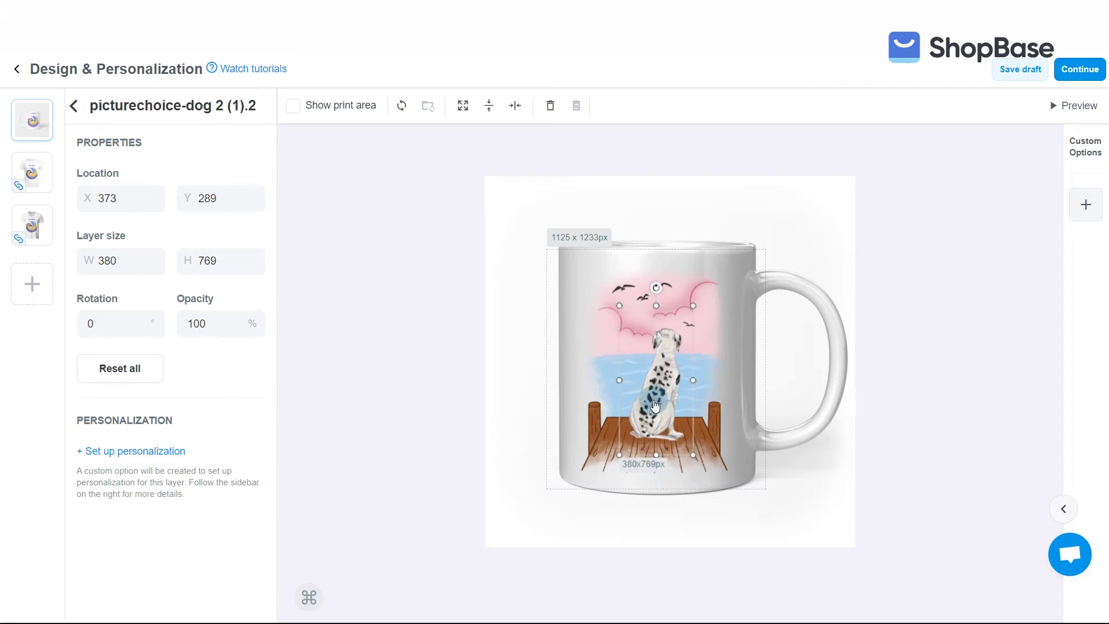
drag(655, 406, 655, 413)
click(232, 102)
text(Dog#1)
key(Return)
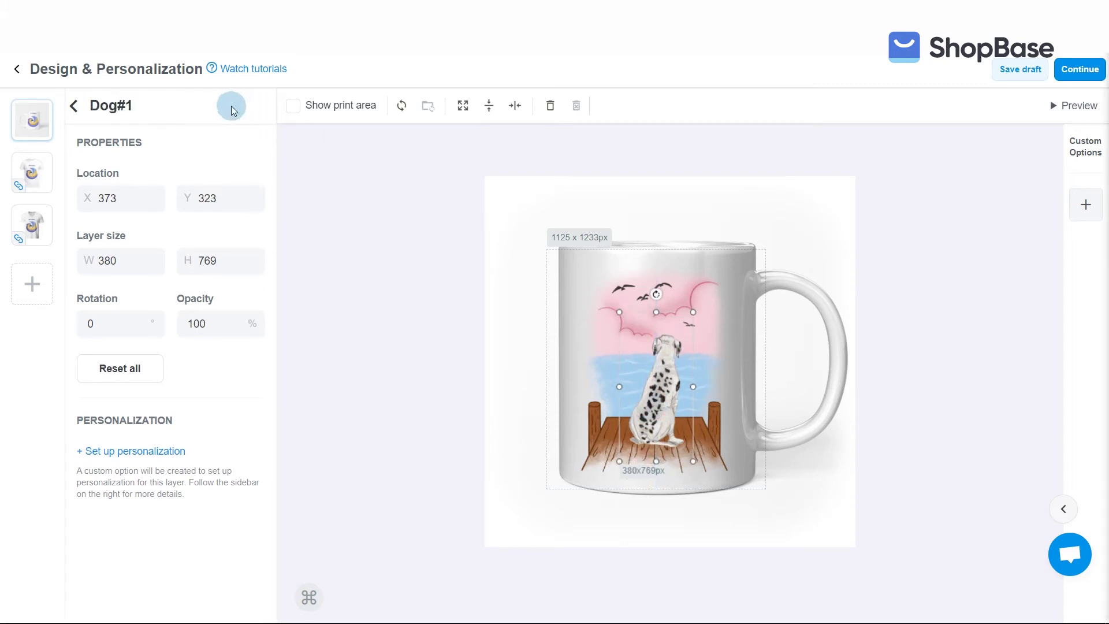
click(74, 107)
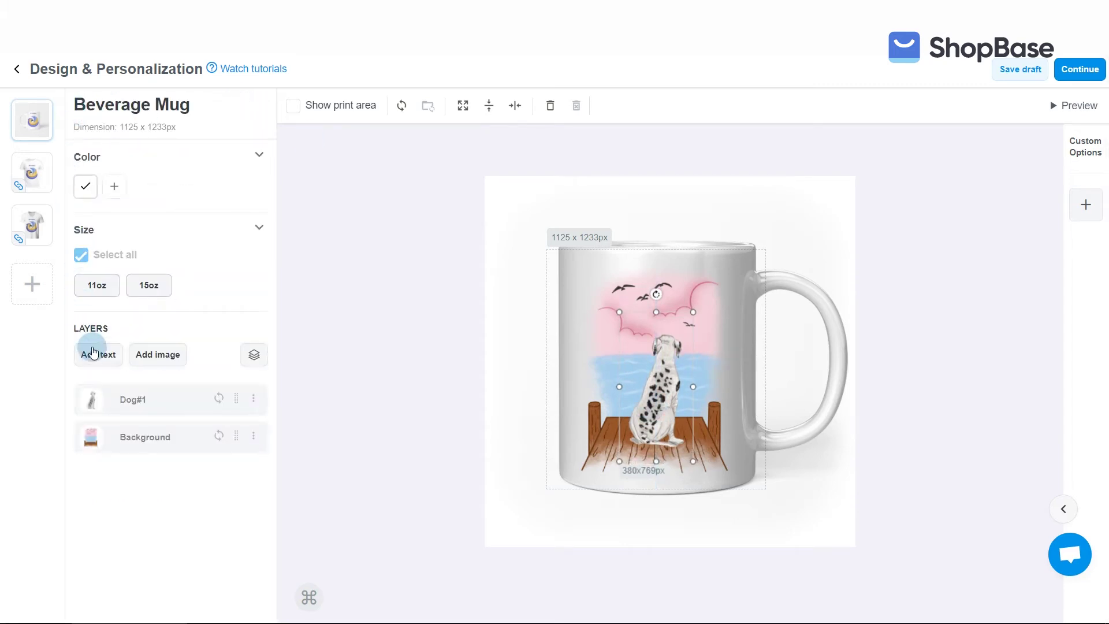
Step: Add the text 'Joy' in Austina font beneath the dog
click(97, 355)
click(144, 205)
text(Joy)
click(145, 242)
click(115, 459)
drag(600, 375, 654, 469)
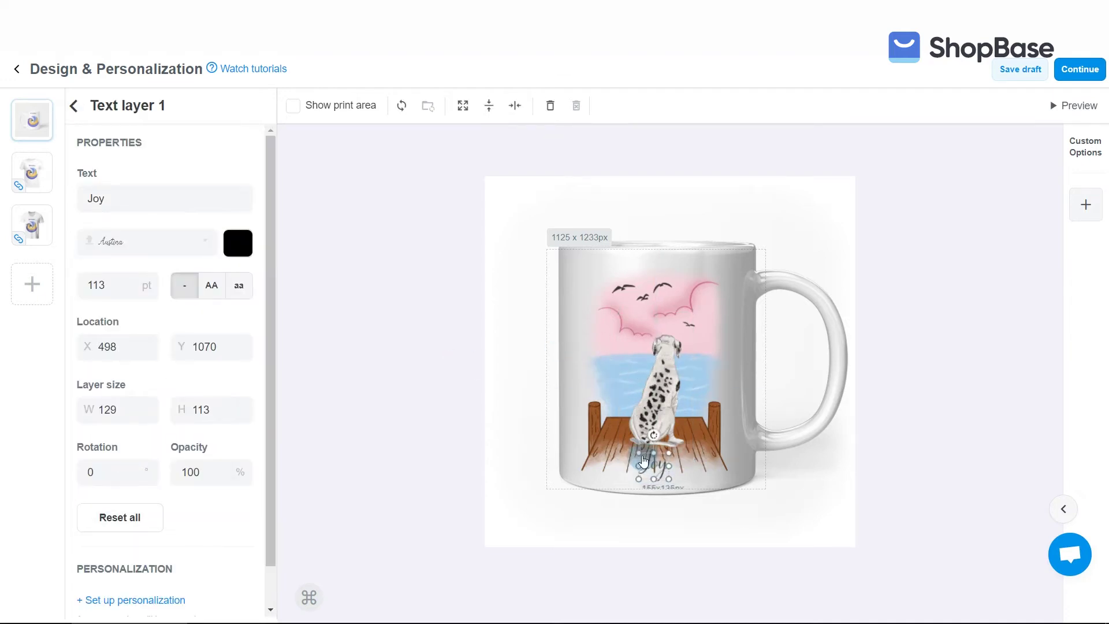
drag(655, 469, 660, 473)
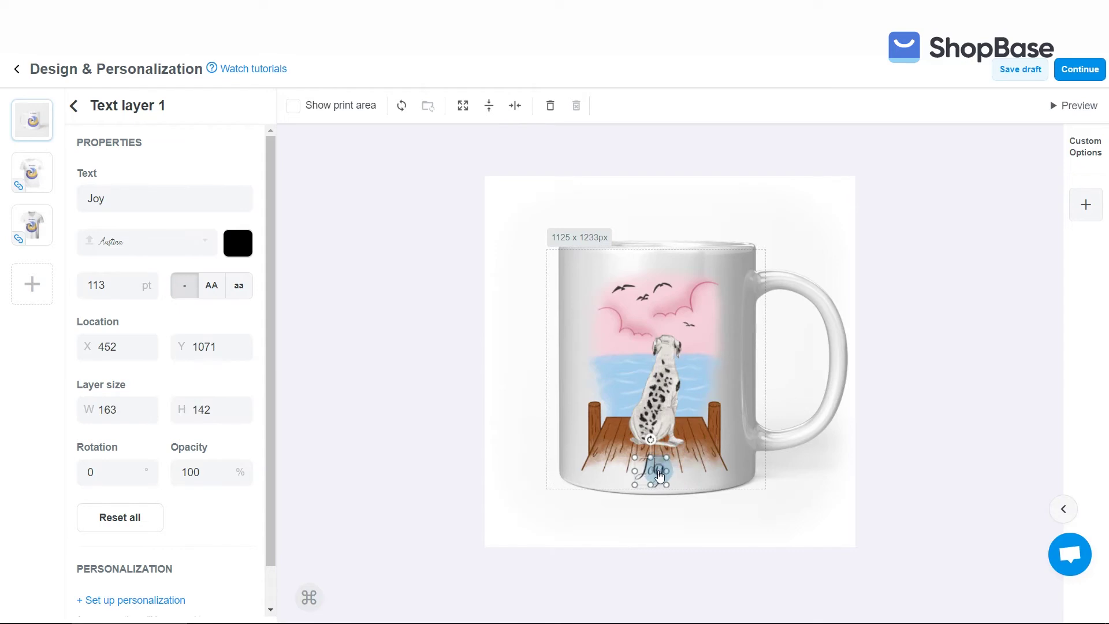
Step: Shrink and nudge the dog slightly, and name the Joy text layer Name#1
click(653, 379)
drag(694, 305, 692, 314)
drag(701, 444, 702, 443)
click(655, 465)
click(124, 106)
text(Name#1)
click(232, 108)
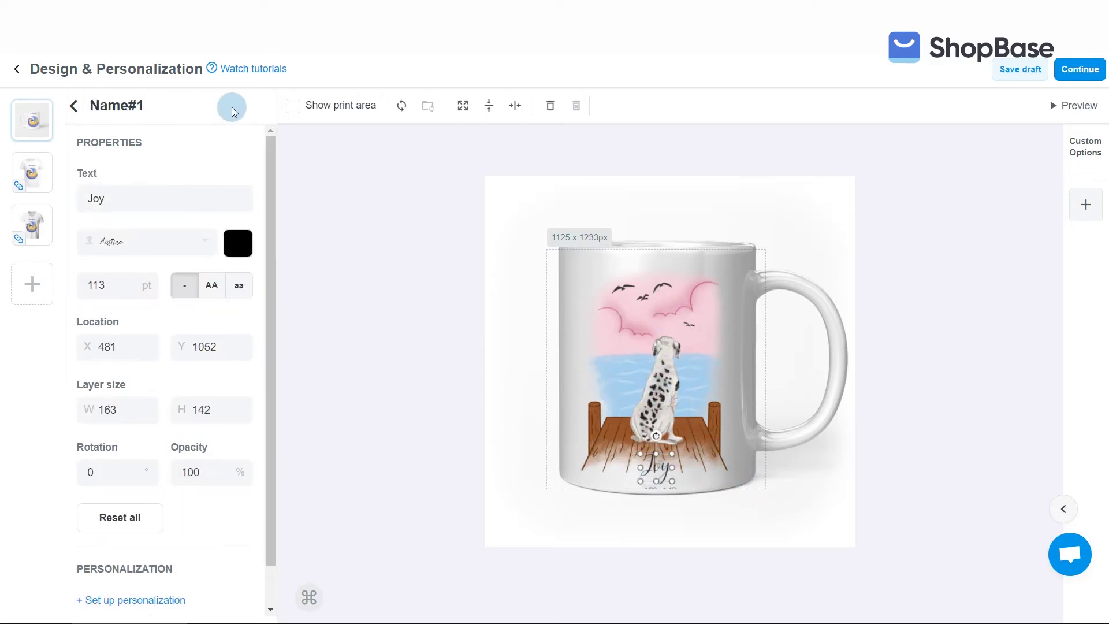
click(74, 106)
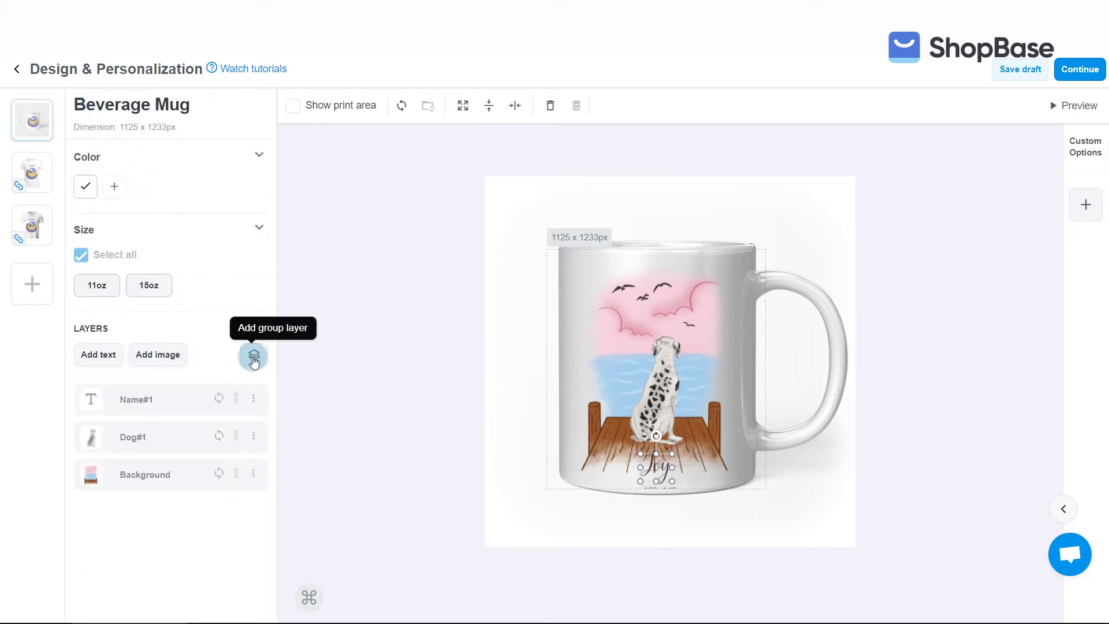
Step: Create a layer group named '1 dog' containing Name#1 and Dog#1
click(254, 357)
click(167, 400)
text(1 dog)
drag(236, 438, 235, 427)
mouse_move(236, 466)
mouse_down()
mouse_move(235, 451)
mouse_move(237, 461)
mouse_up()
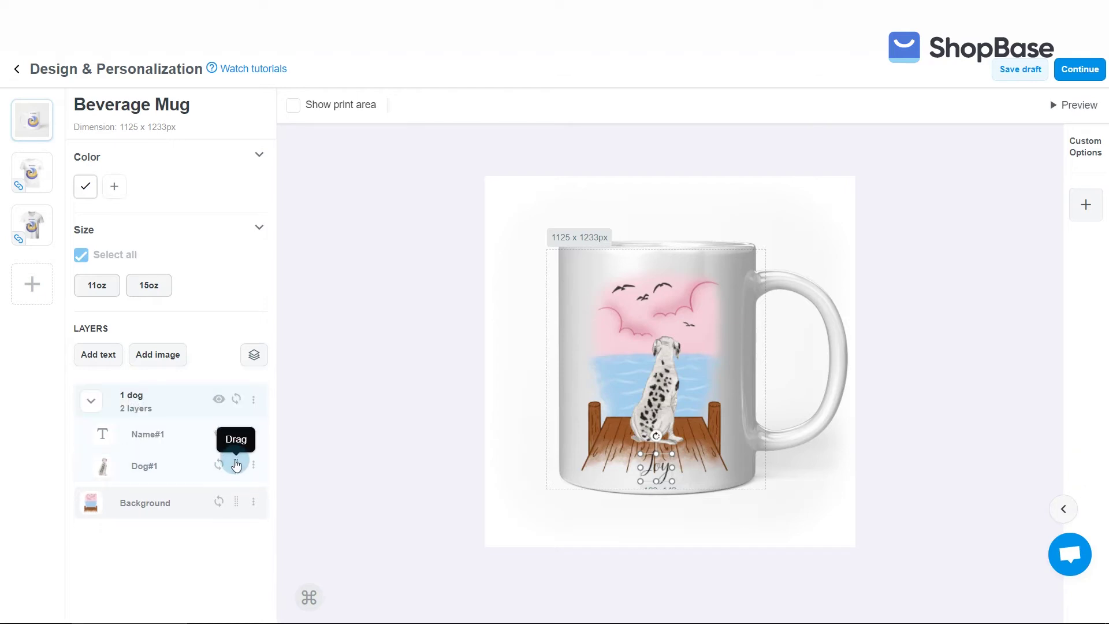
Step: Duplicate the 1 dog group as '2 dogs' and hide the 1 dog group
click(253, 405)
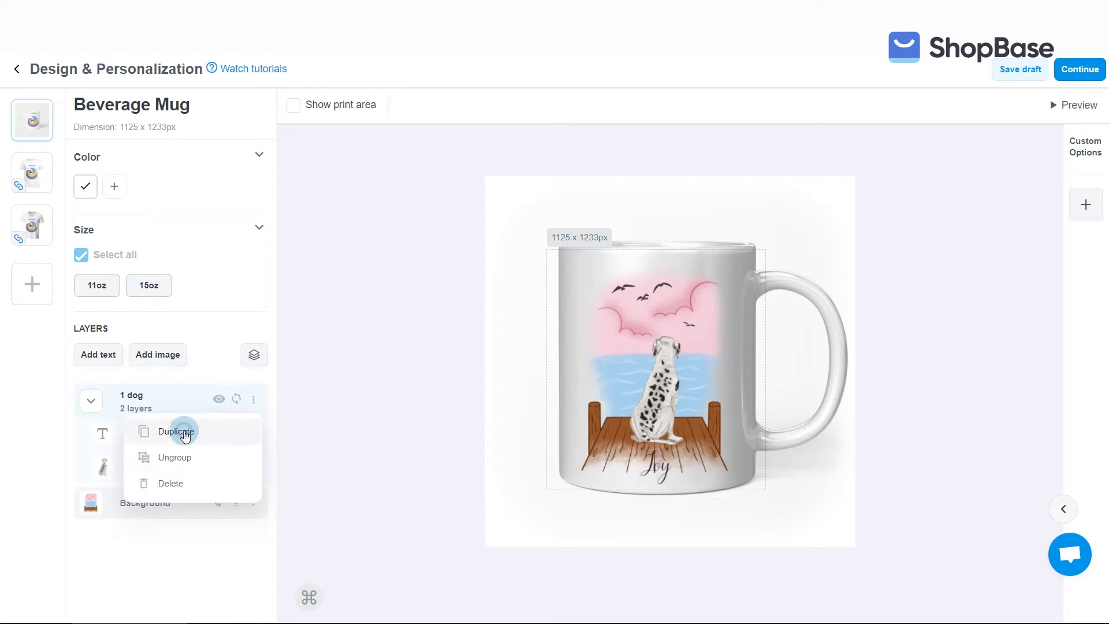
click(185, 435)
double_click(162, 397)
text(2 dogs)
key(Return)
click(208, 503)
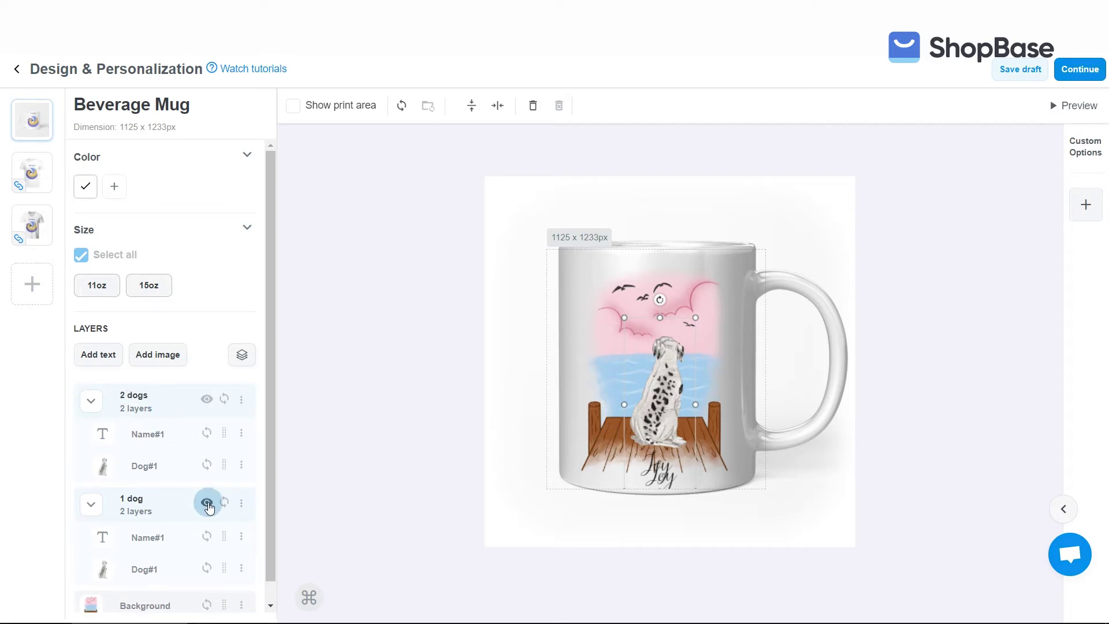
click(207, 504)
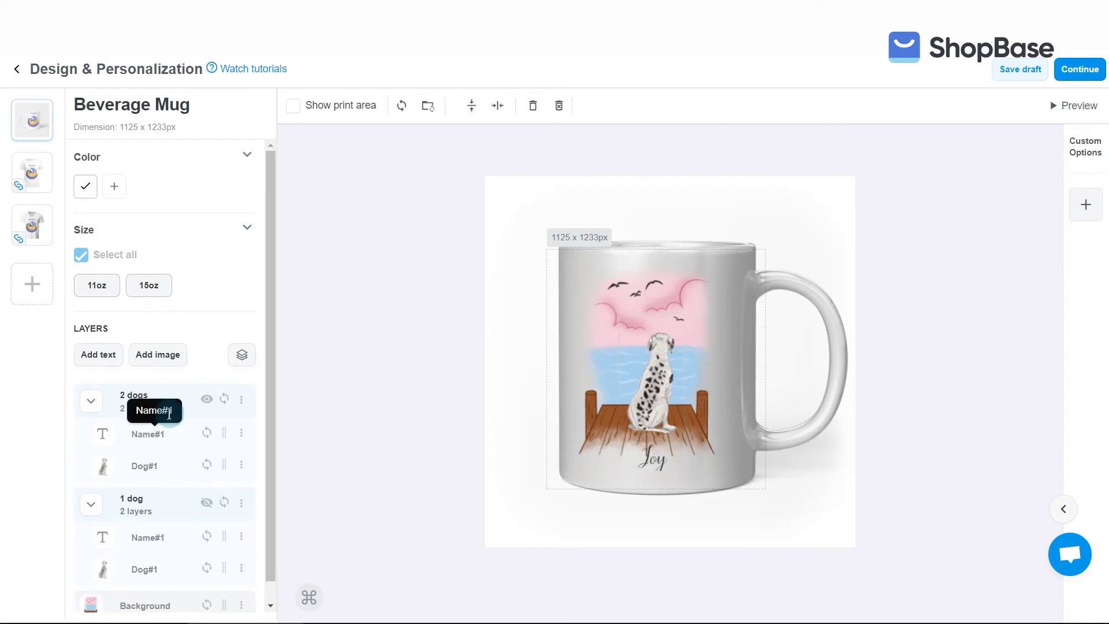
Step: Move the 2 dogs group's Dalmatian left on the dock and resize it
click(641, 409)
drag(641, 409, 628, 413)
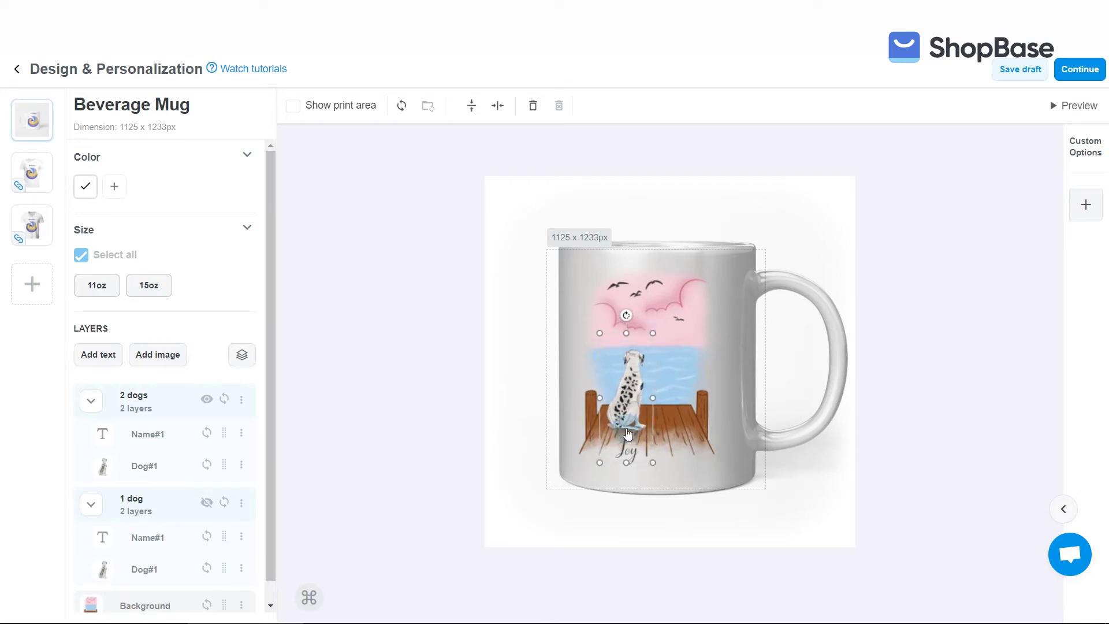
drag(656, 469, 652, 463)
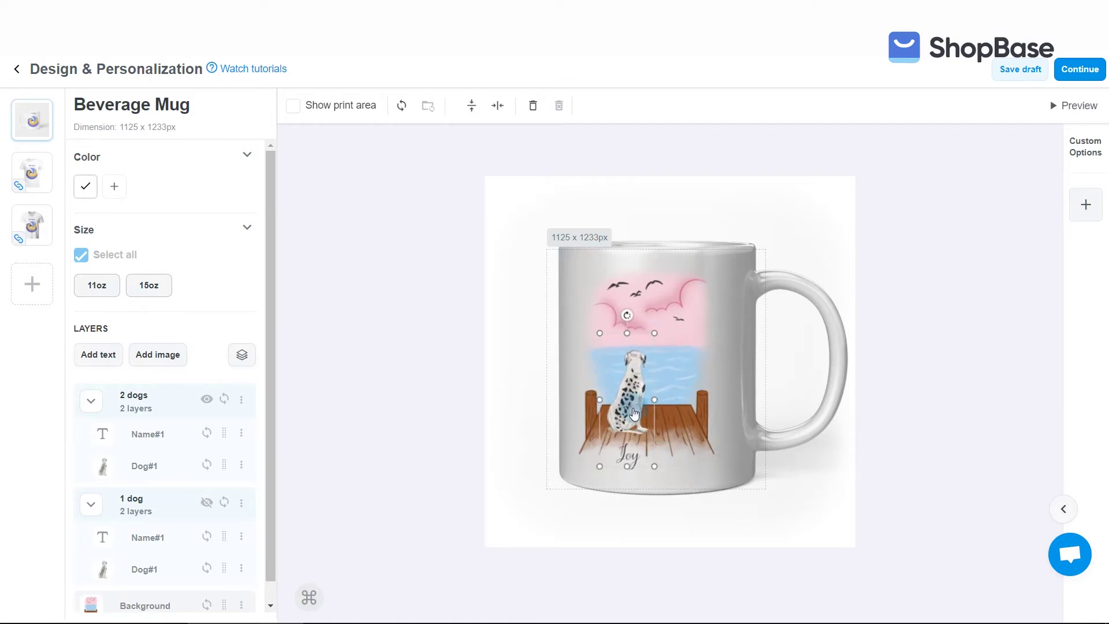
click(520, 471)
click(73, 105)
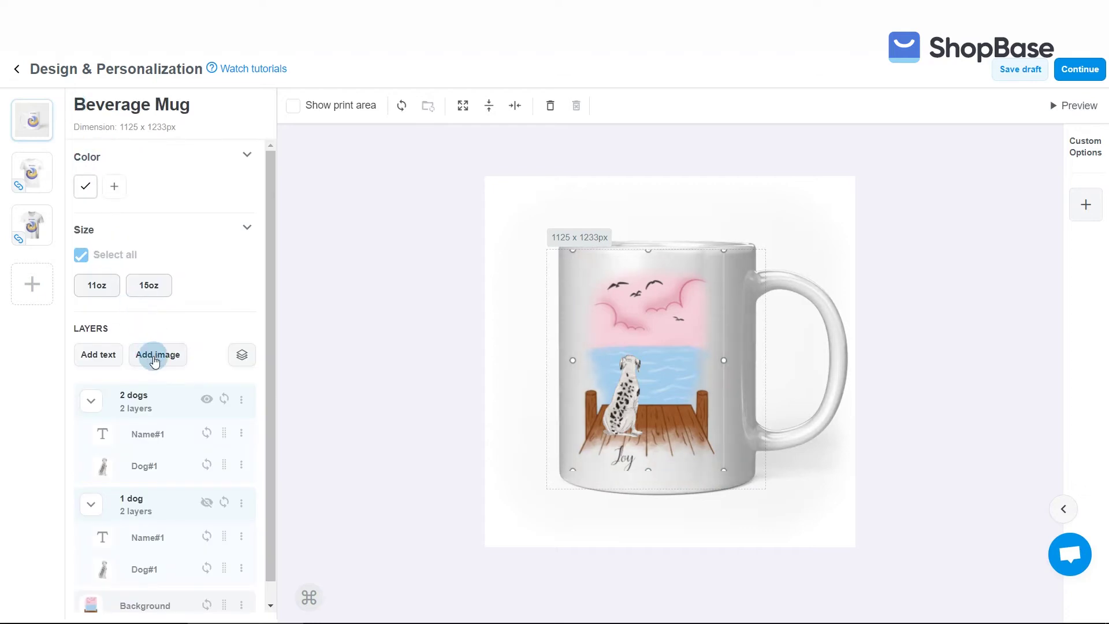
Step: Add a second dog artwork sized 313 by 633 on the dock, named Dog#2
click(155, 357)
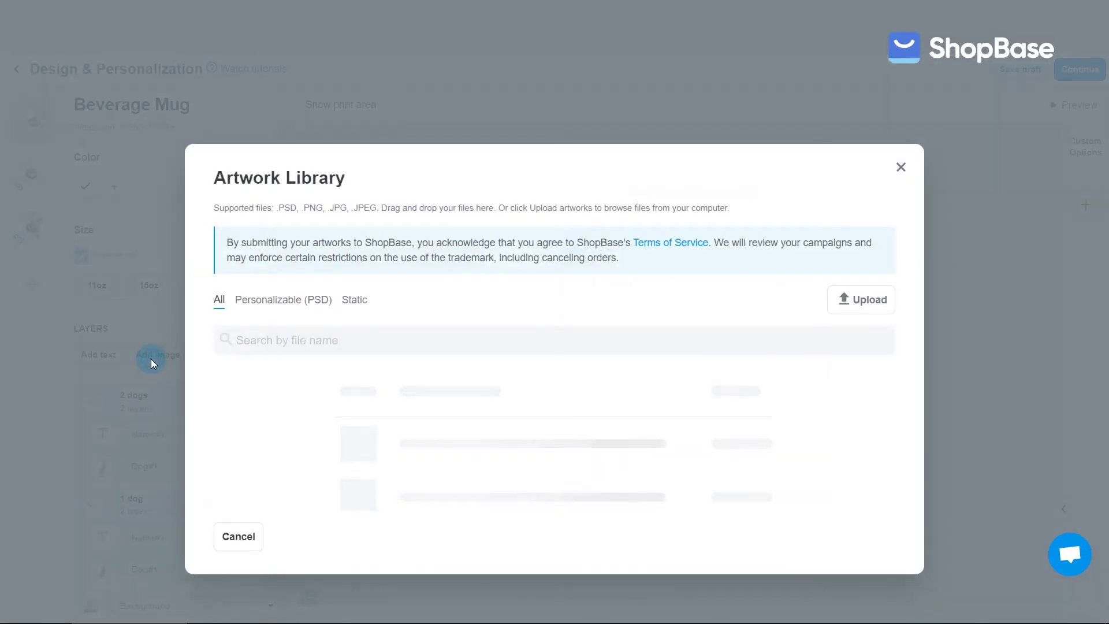
click(469, 452)
drag(599, 251, 657, 352)
drag(681, 412, 668, 398)
click(762, 478)
click(227, 105)
text(Dog#2)
click(95, 122)
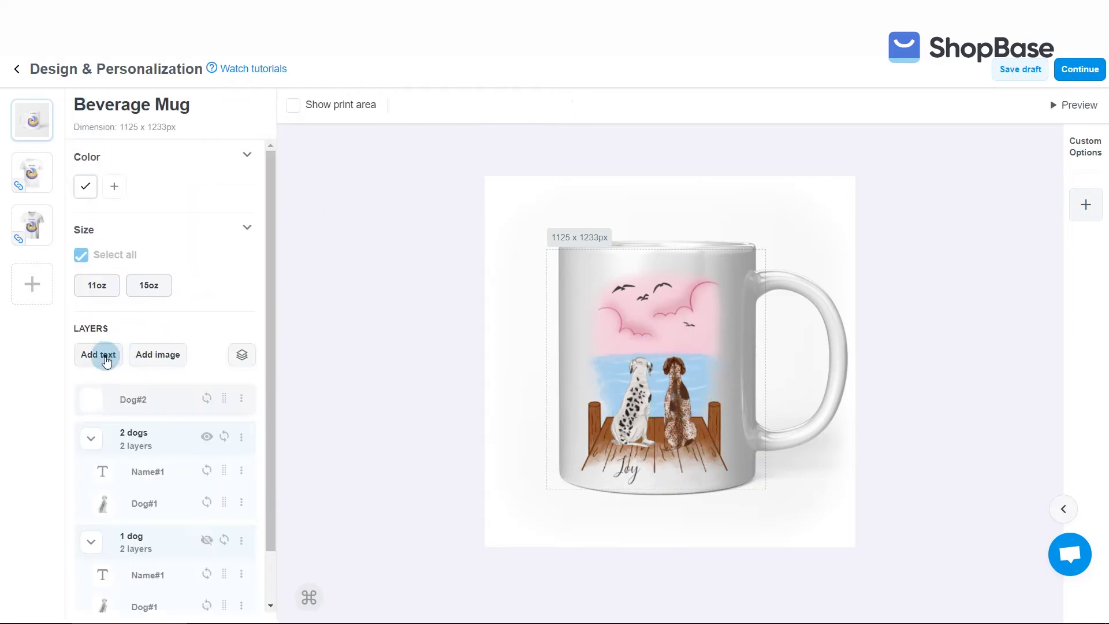
click(106, 354)
Step: Add the text 'Cash' in Austina font beside Joy
click(157, 206)
text(Cash)
click(145, 243)
click(131, 461)
drag(602, 368, 679, 469)
click(722, 491)
Step: Line Cash up with Joy and move Dog#2 and Name#2 into the 2 dogs group
click(629, 469)
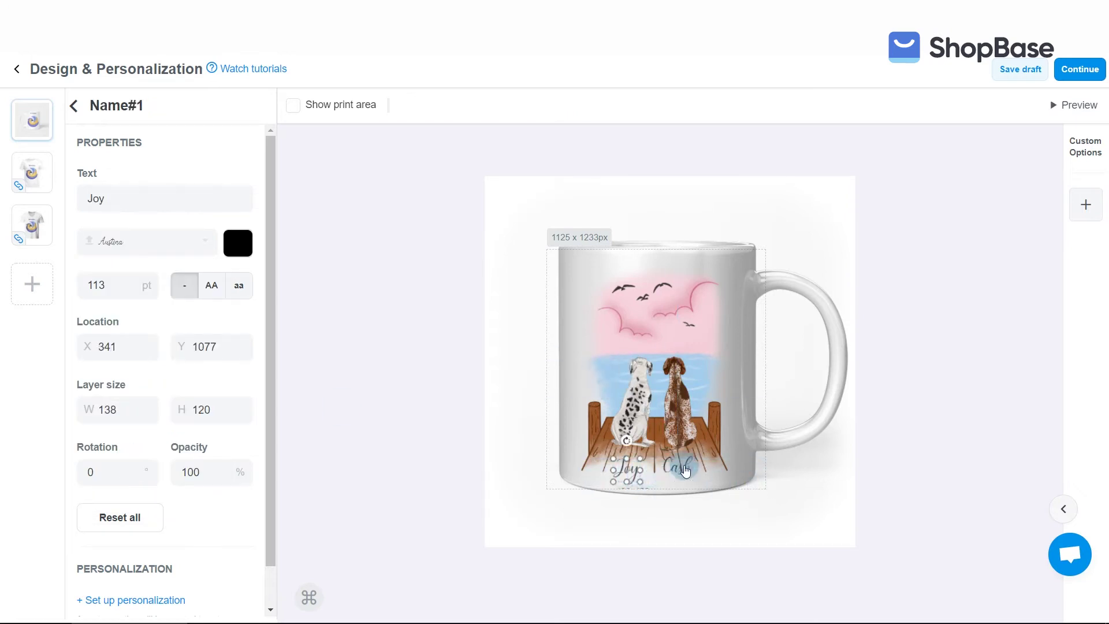
click(681, 462)
drag(679, 460, 684, 463)
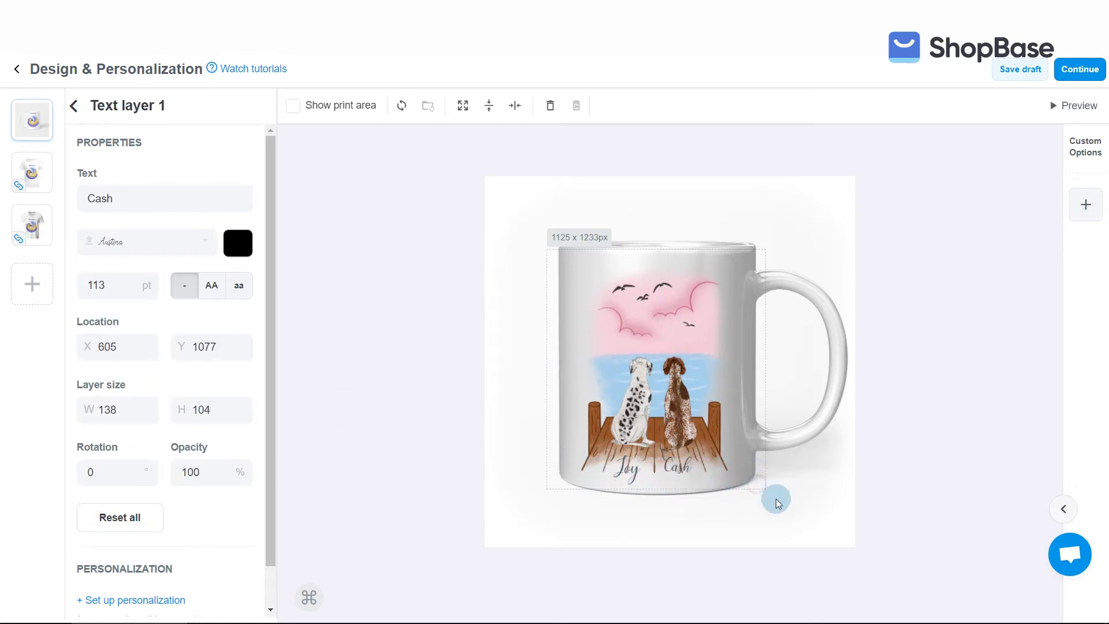
click(757, 478)
click(74, 107)
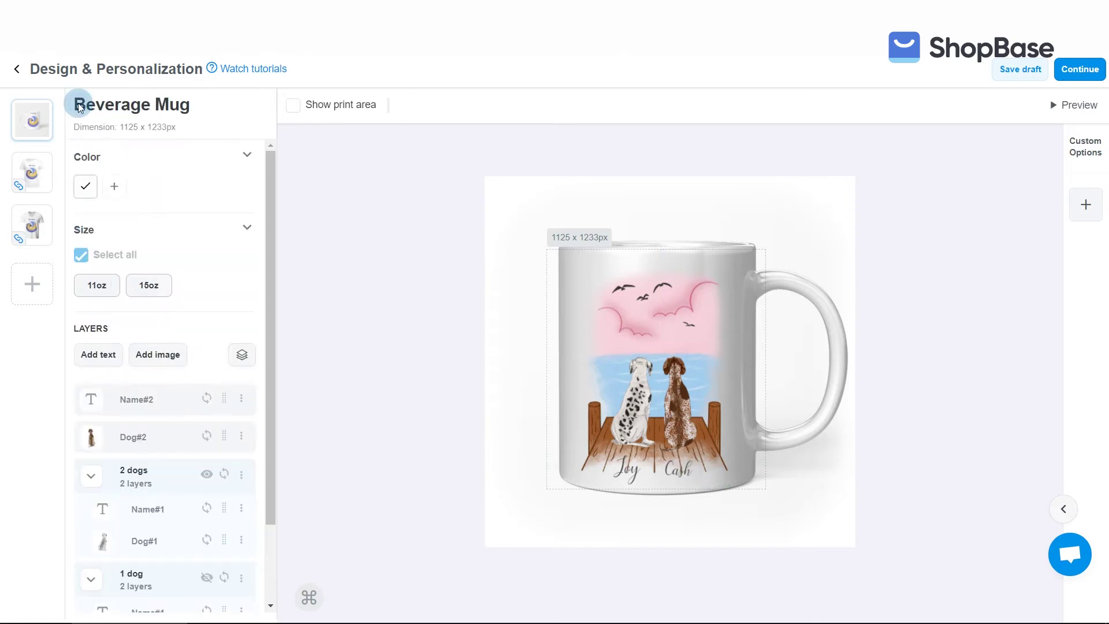
mouse_move(225, 441)
mouse_down()
mouse_move(223, 466)
mouse_move(223, 456)
mouse_up()
drag(224, 398, 224, 434)
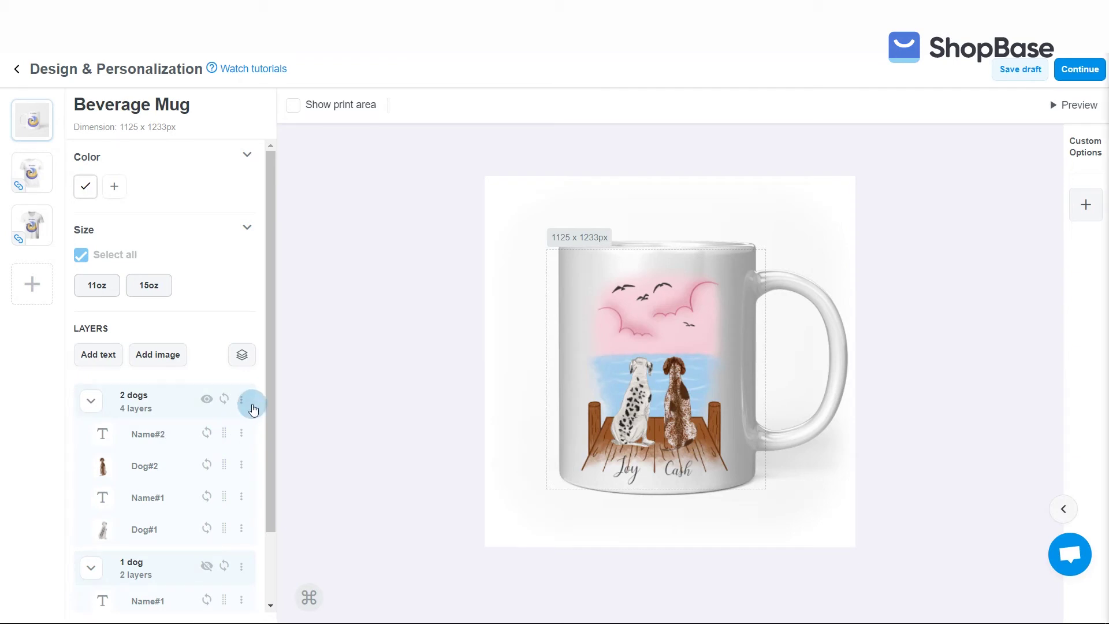
Step: Duplicate the 2 dogs group as '3 dogs', hide 2 dogs, and shrink the 3 dogs design
click(241, 402)
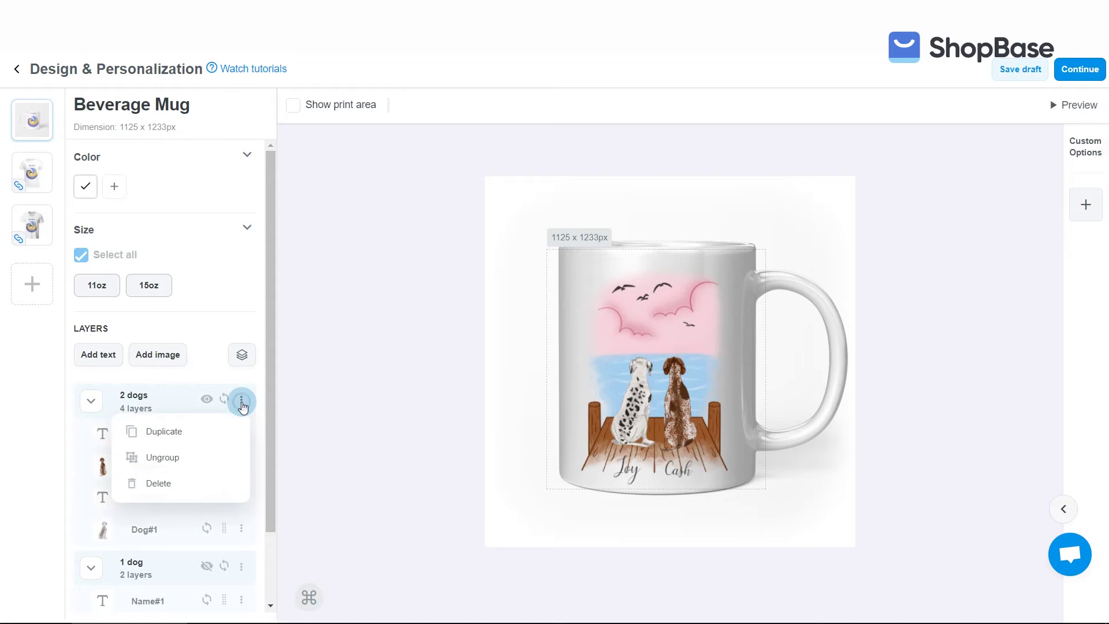
click(181, 432)
click(160, 413)
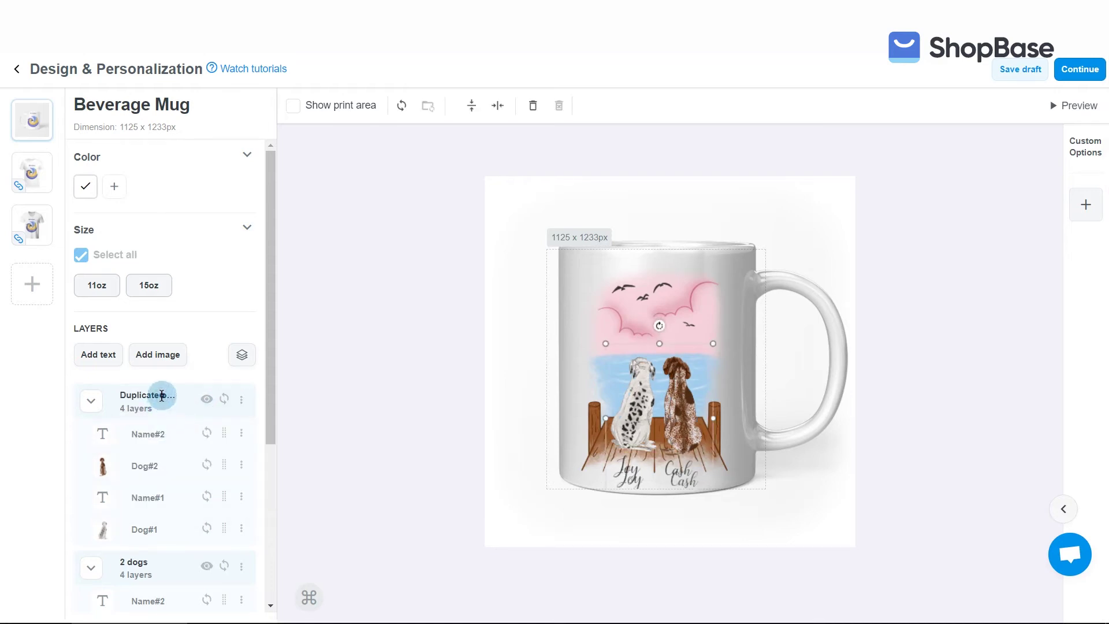
double_click(162, 395)
text(3 dogs)
key(Return)
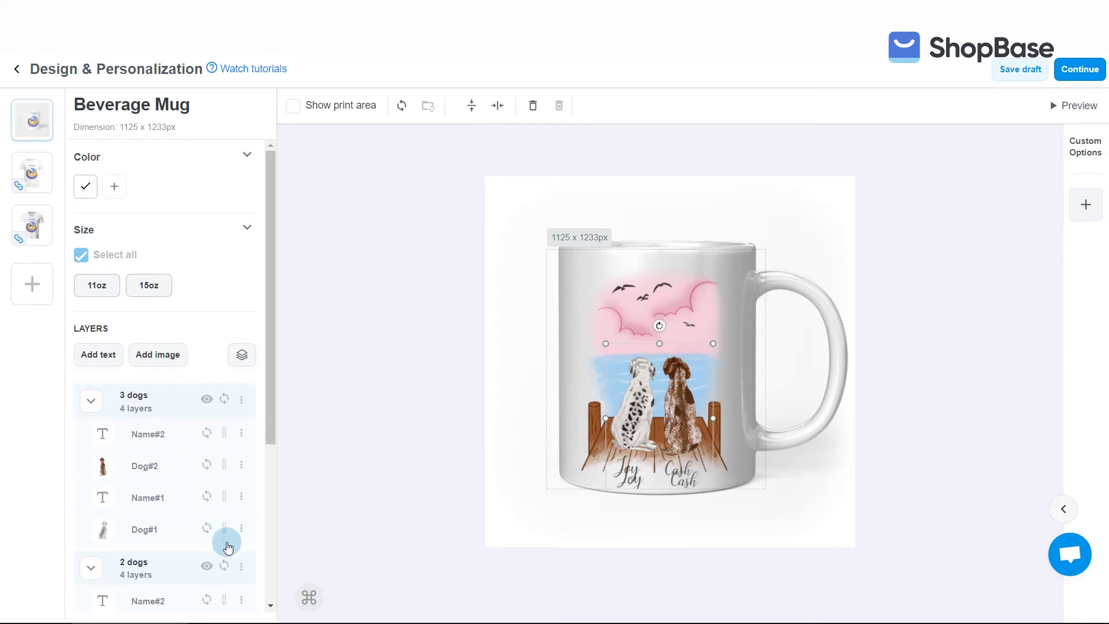
click(207, 567)
drag(713, 344, 683, 362)
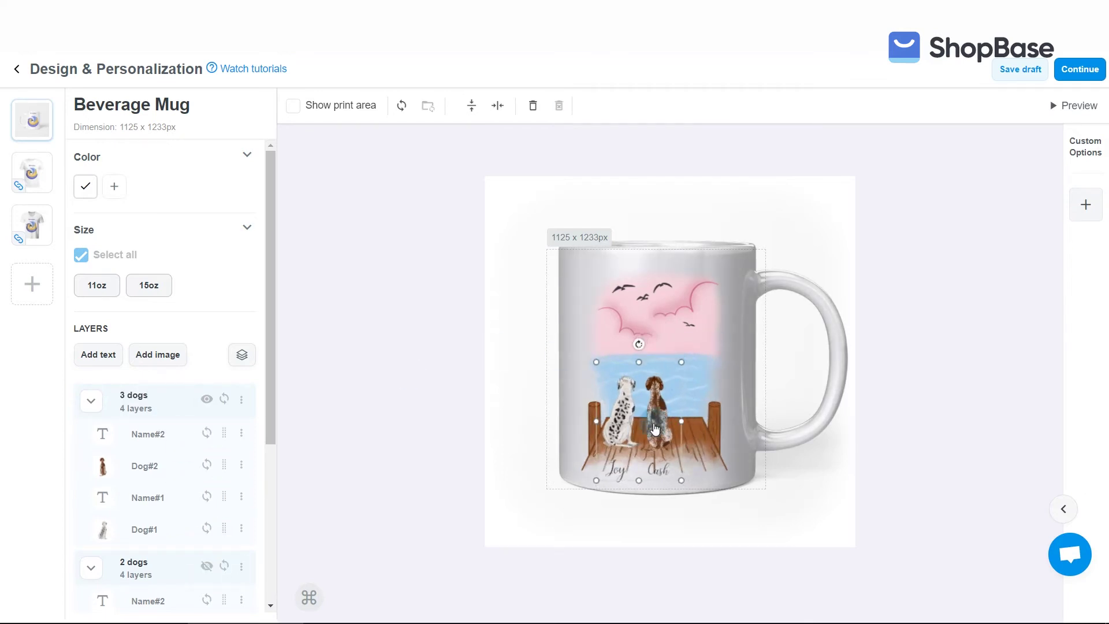
click(761, 485)
Step: Add a third dog artwork, shrunk and placed right of the others, named Dog#3
click(164, 349)
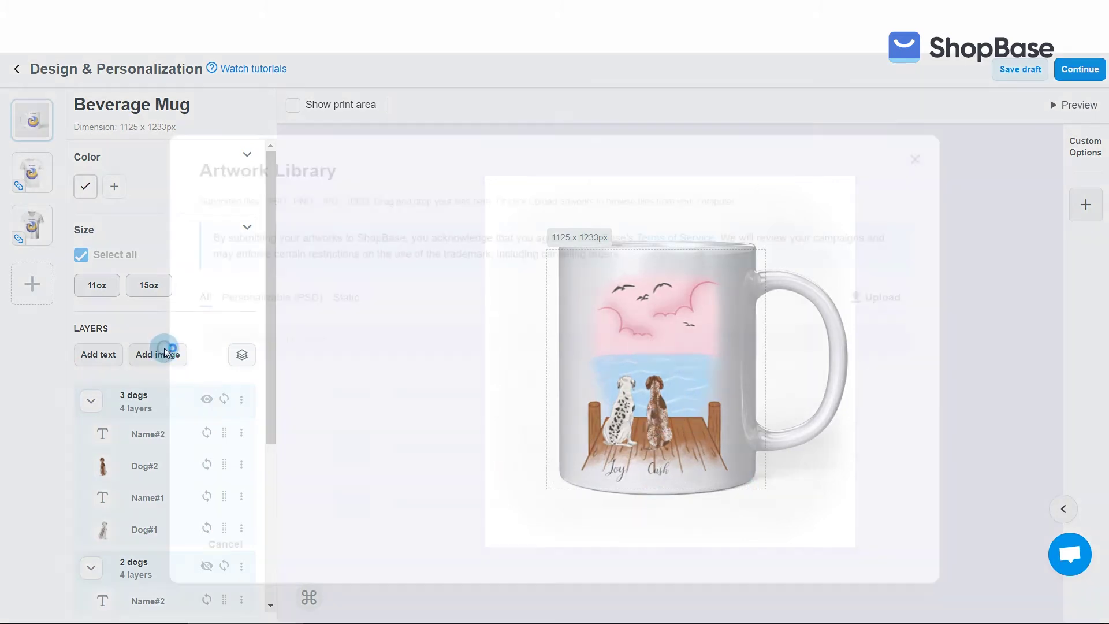
click(788, 449)
drag(596, 249, 674, 366)
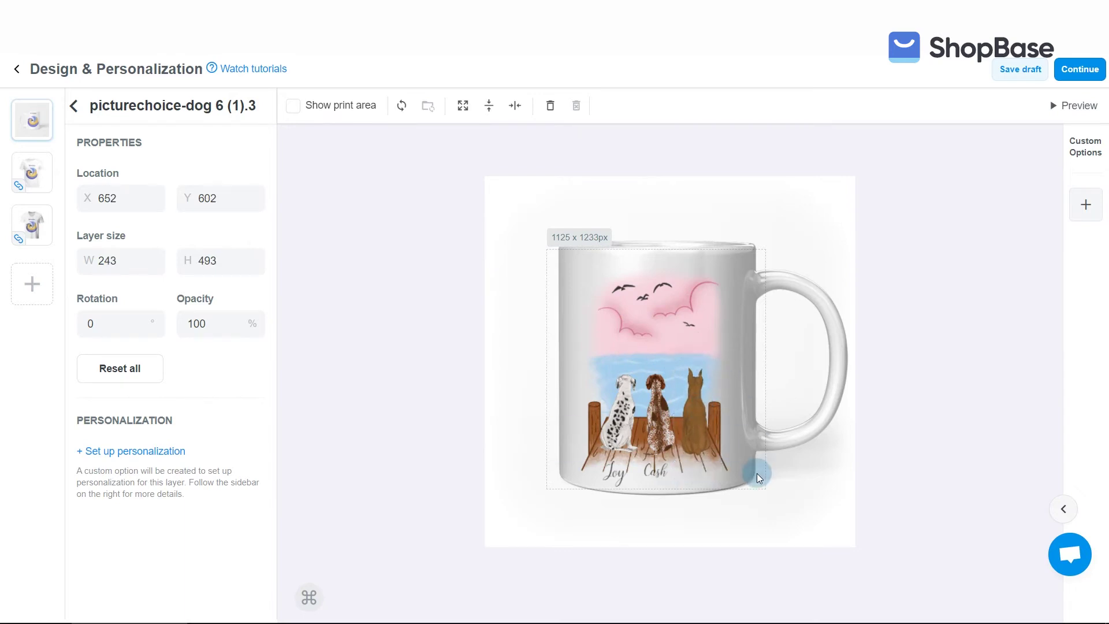
click(185, 105)
text(Dog#)
click(74, 106)
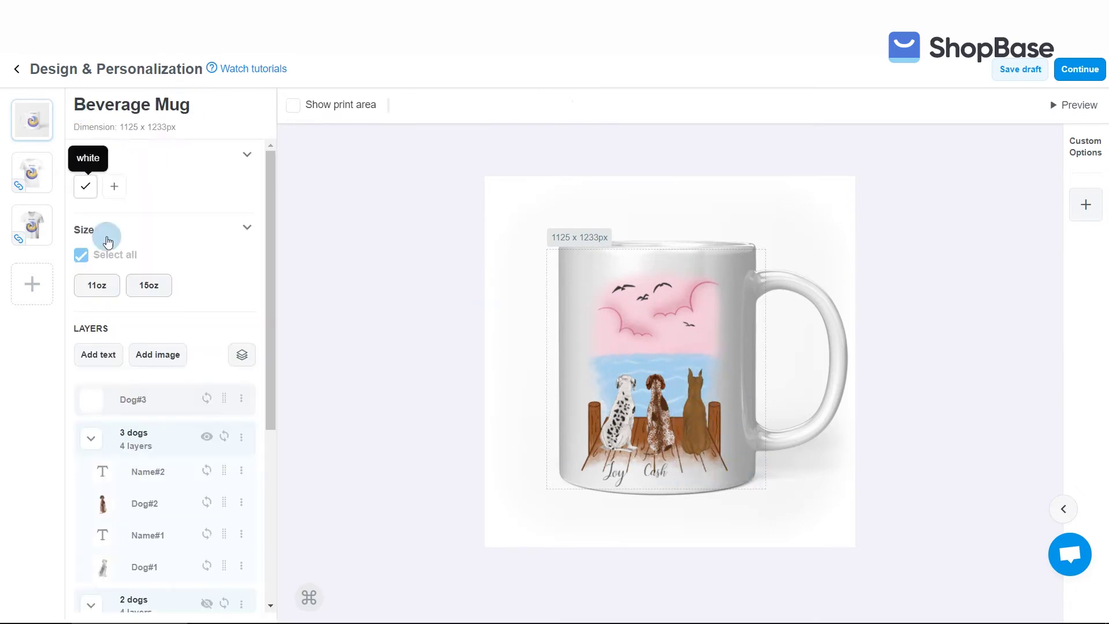
Step: Add smaller 'May' text in Austina font in line beside Cash
click(103, 354)
text(May)
click(174, 242)
click(110, 464)
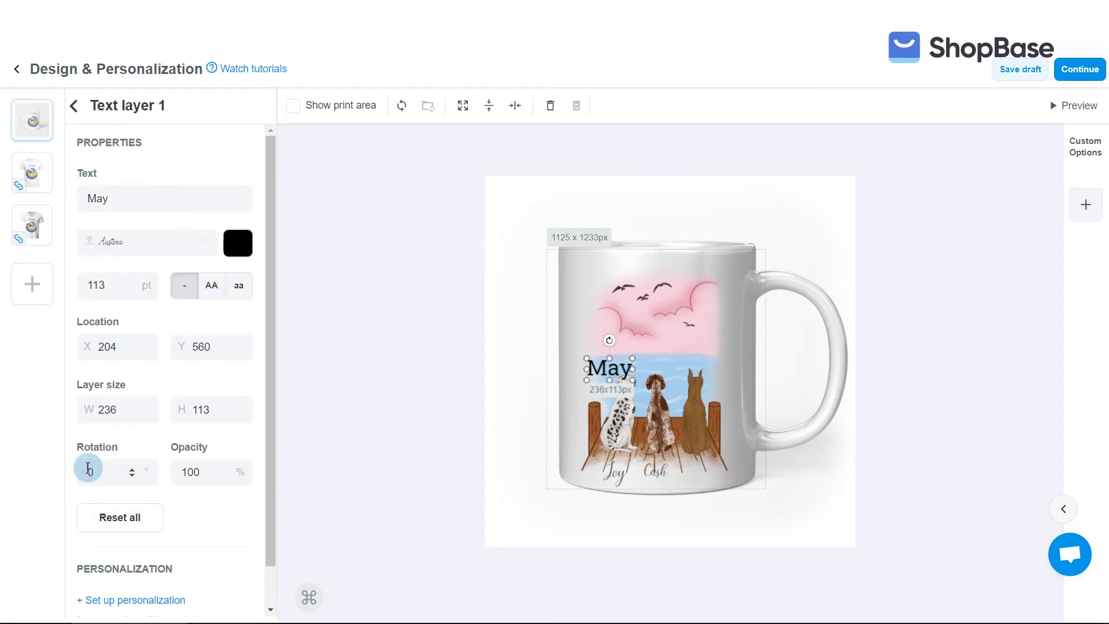
drag(607, 373, 704, 469)
click(118, 410)
click(446, 411)
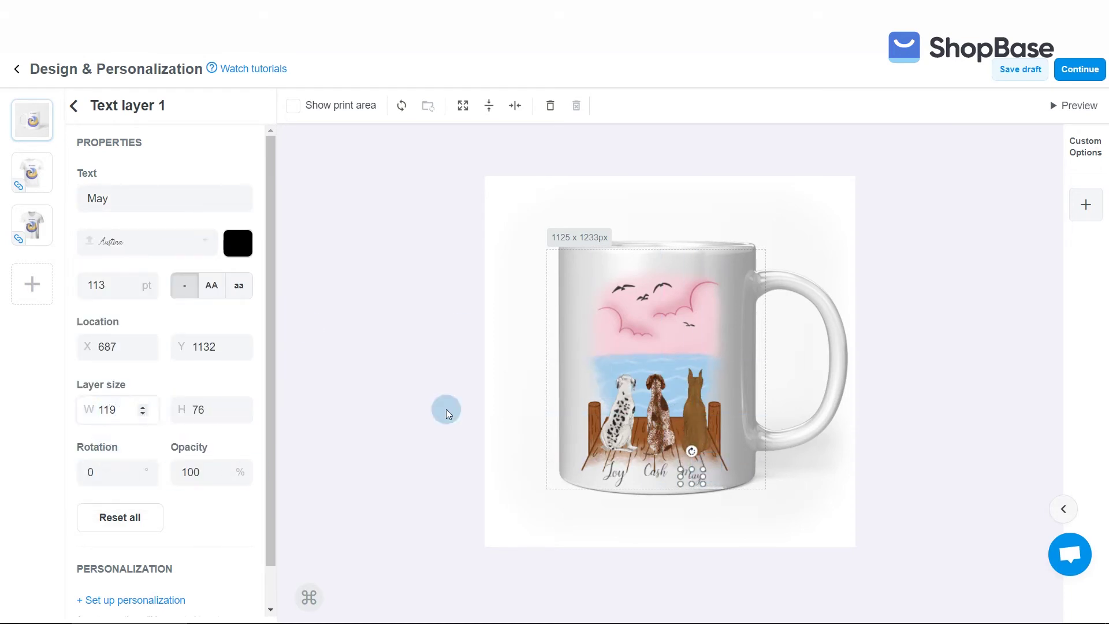
drag(693, 475, 701, 471)
Step: Name the May text layer Name#3 and move Dog#3 into the 3 dogs group
click(701, 477)
click(702, 477)
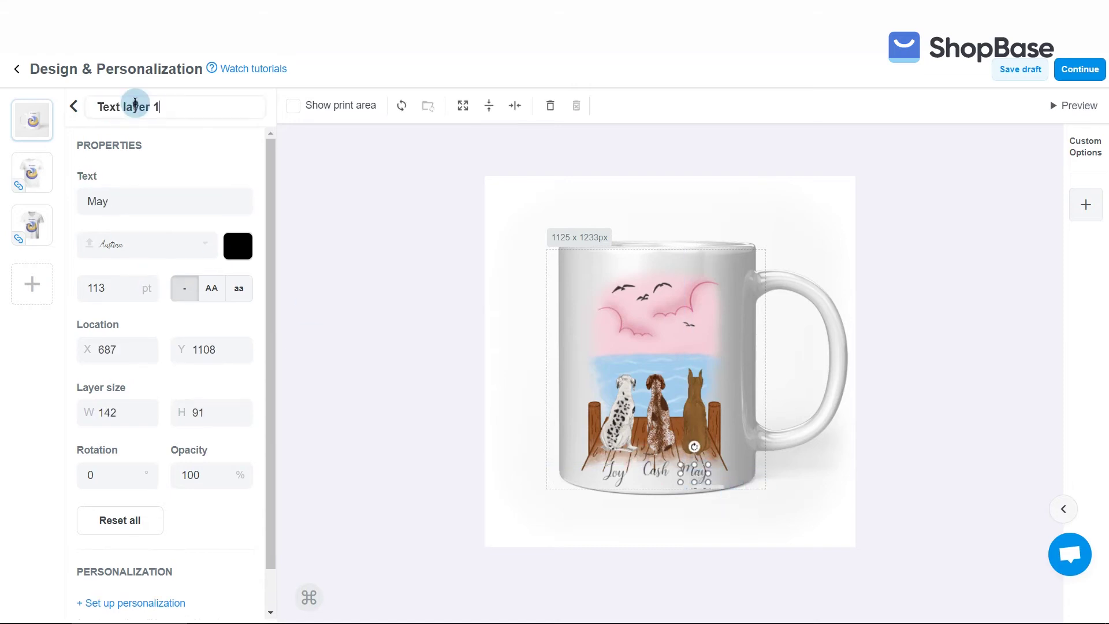
click(73, 106)
drag(224, 473, 220, 435)
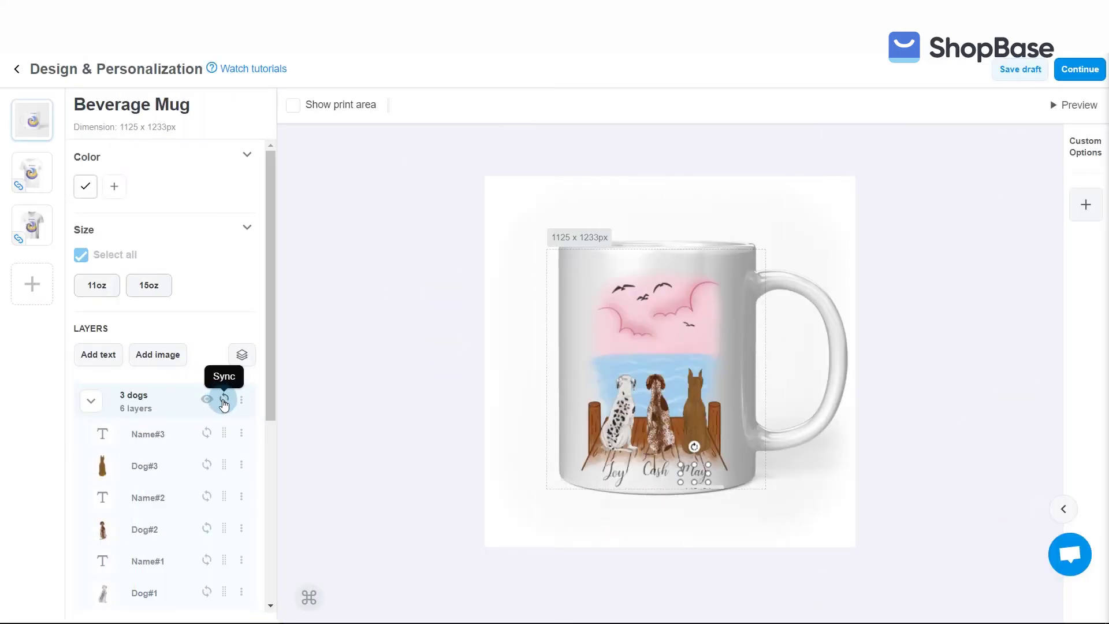
Step: Sync the 3 dogs, 2 dogs and 1 dog groups to all products
click(225, 400)
scroll(222, 398, down, 5)
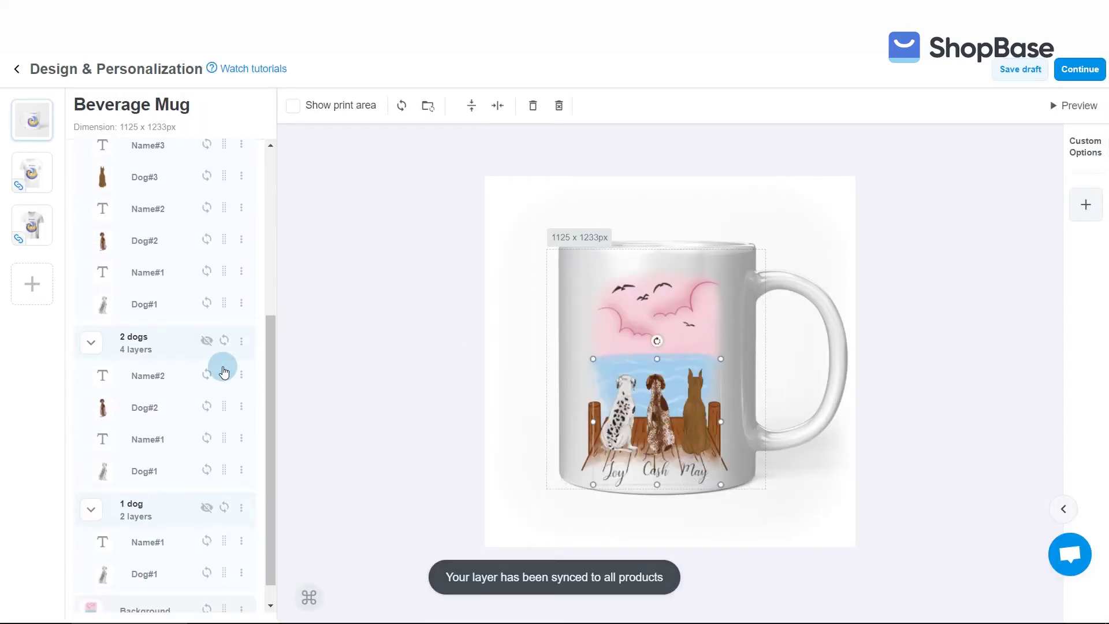
click(224, 340)
scroll(224, 353, down, 1)
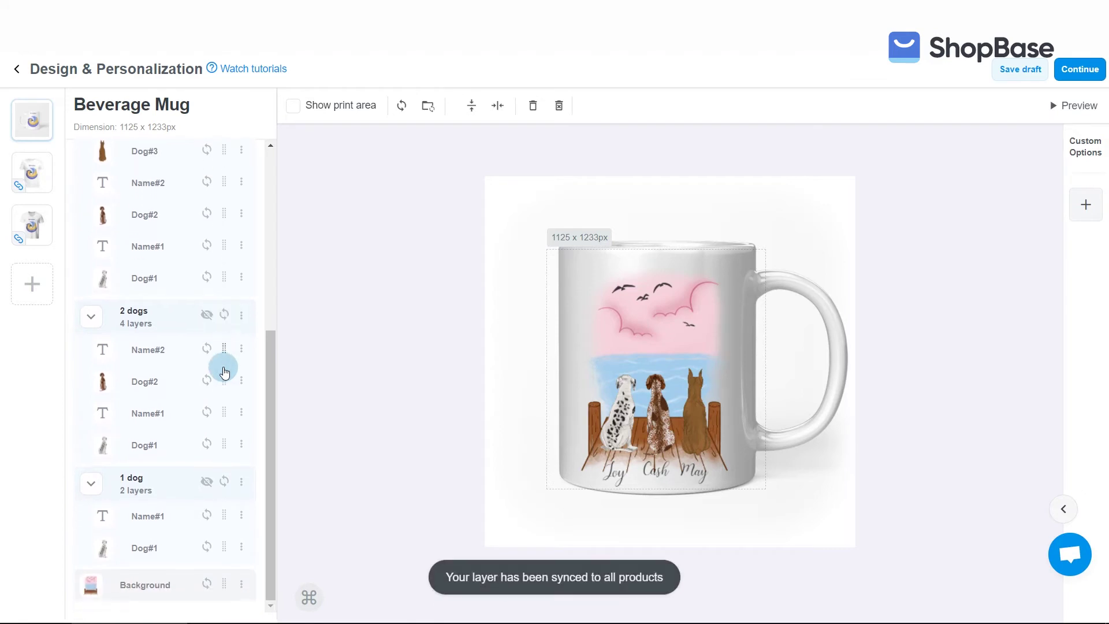
click(224, 487)
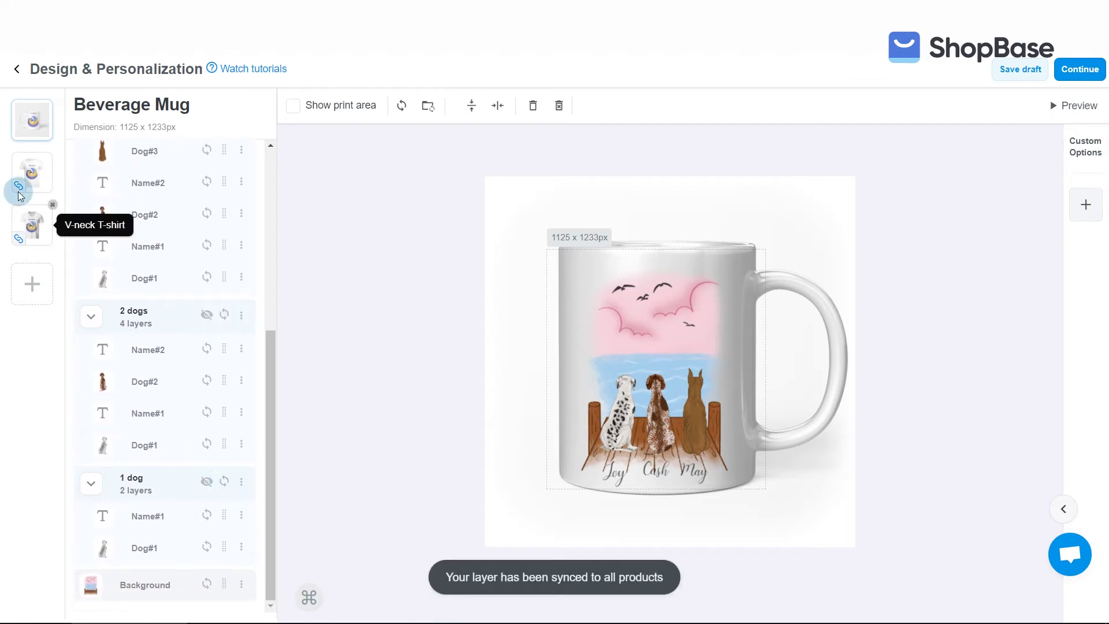
Step: On the Unisex T-shirt, hide the 3 dogs group and toggle the 2 dogs group
click(29, 173)
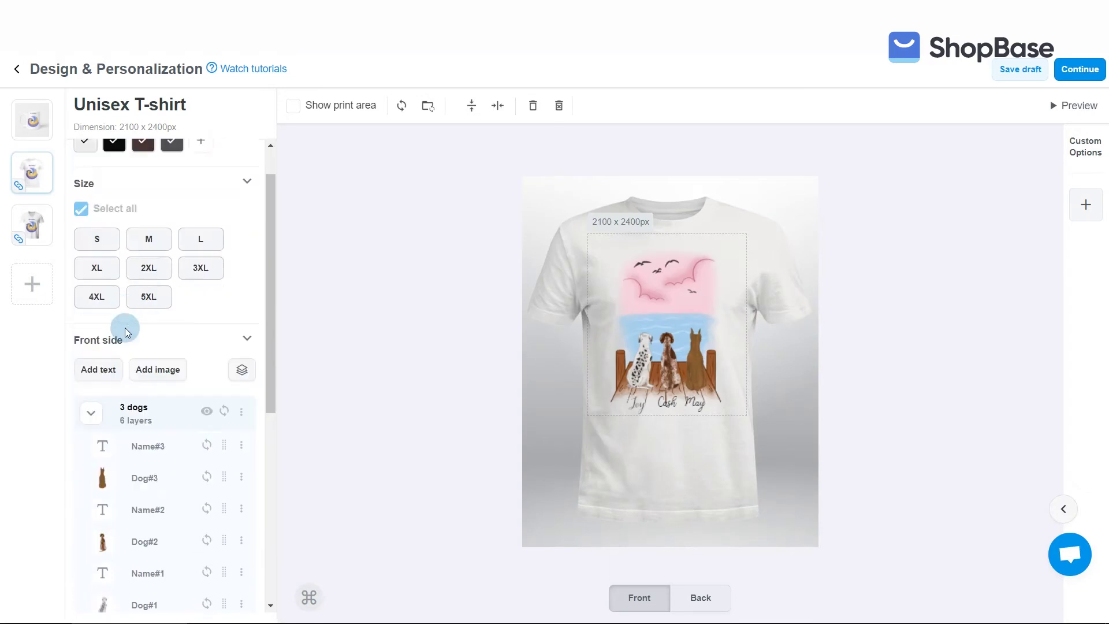
click(208, 316)
scroll(208, 319, down, 3)
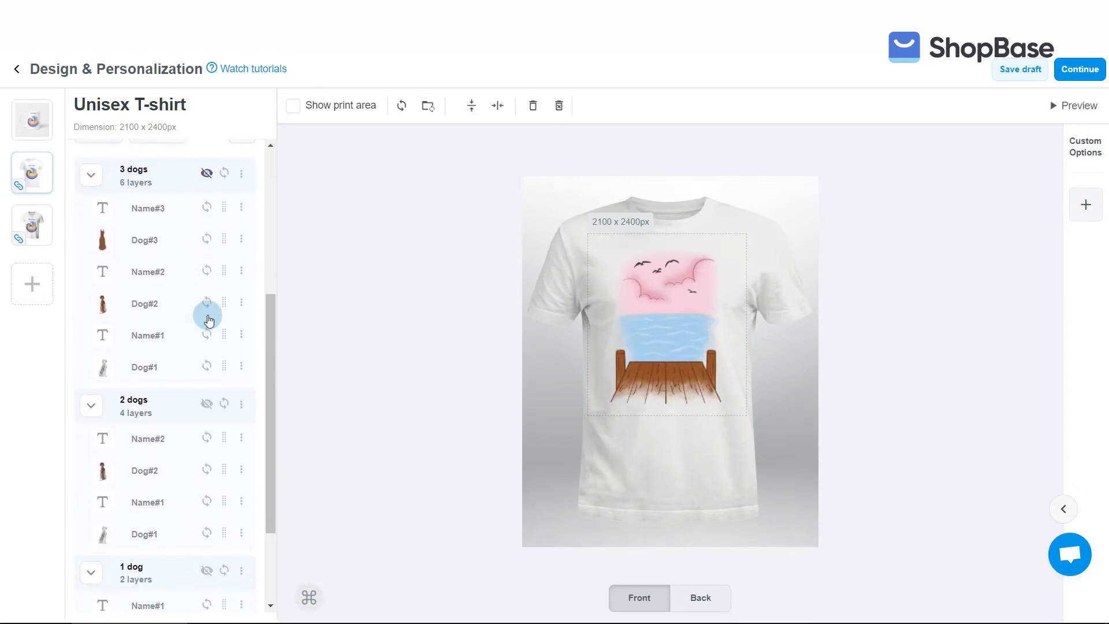
click(206, 401)
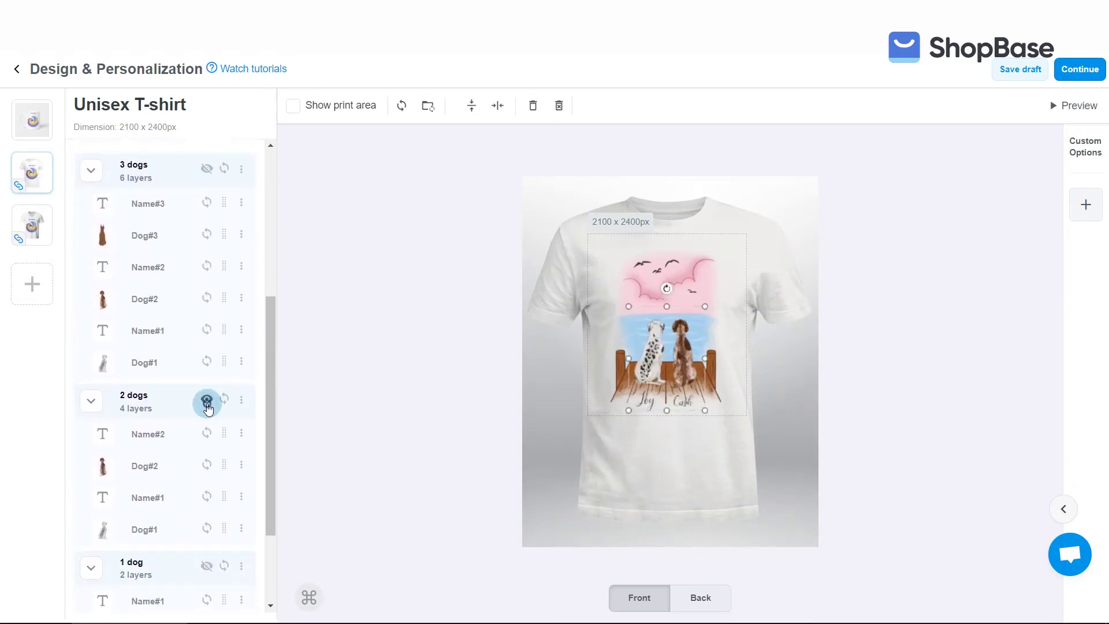
click(208, 403)
scroll(206, 407, down, 3)
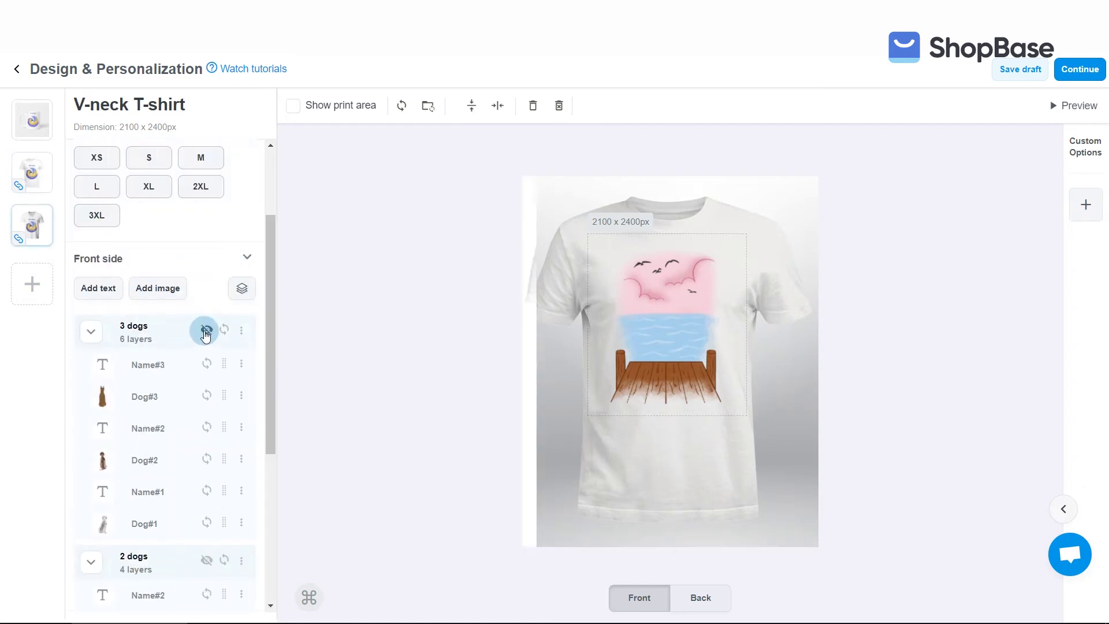
Step: Show the 3 dogs group on the V-neck shirt and move it in the layer order
click(206, 331)
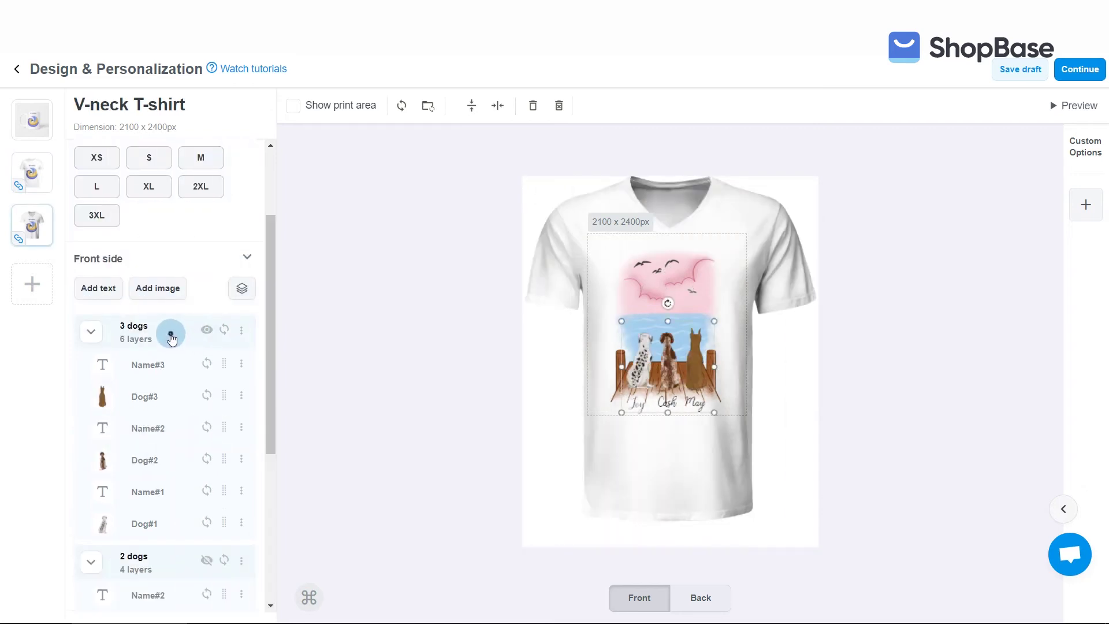
drag(172, 338, 161, 341)
scroll(173, 392, up, 1)
Step: Check the Name#3, Dog#3 and Dog#2 layers, then return to the Beverage Mug design
click(177, 418)
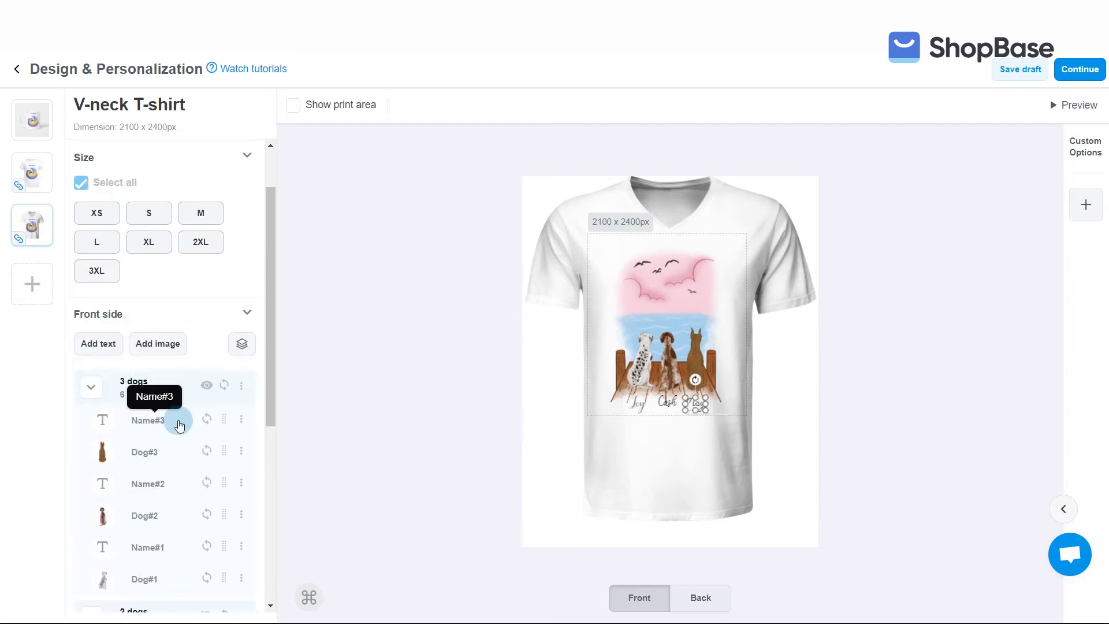
click(177, 419)
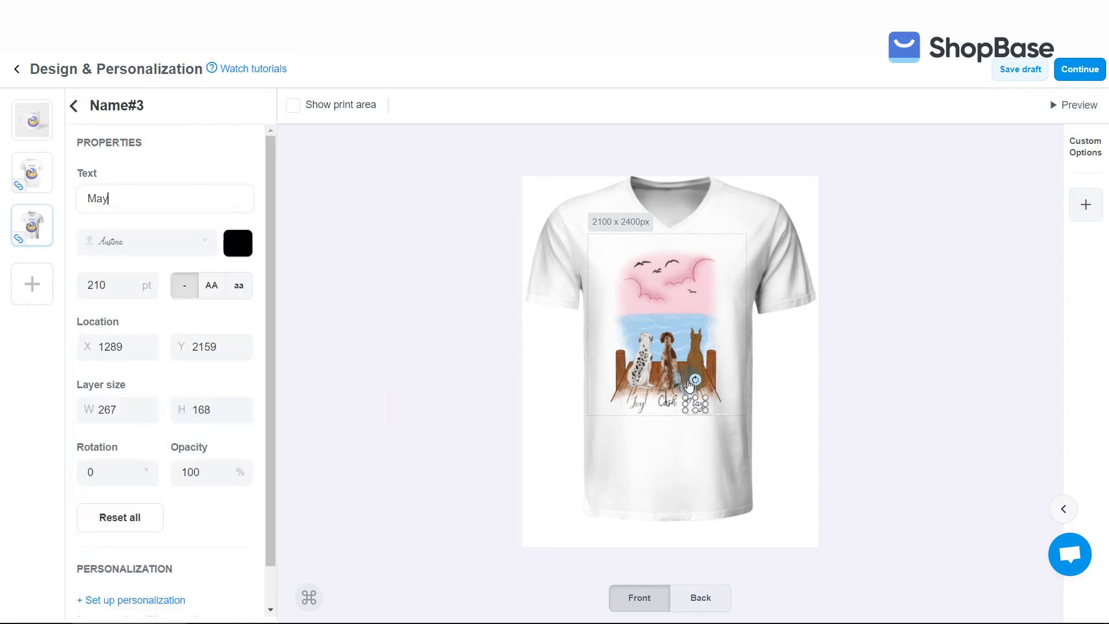
click(701, 367)
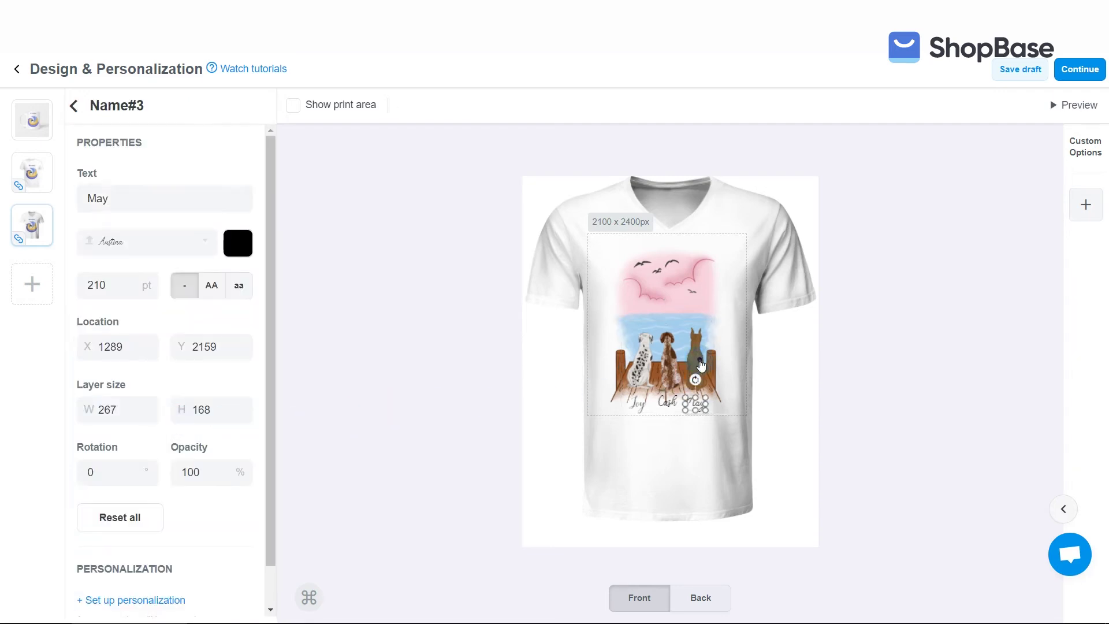
click(671, 365)
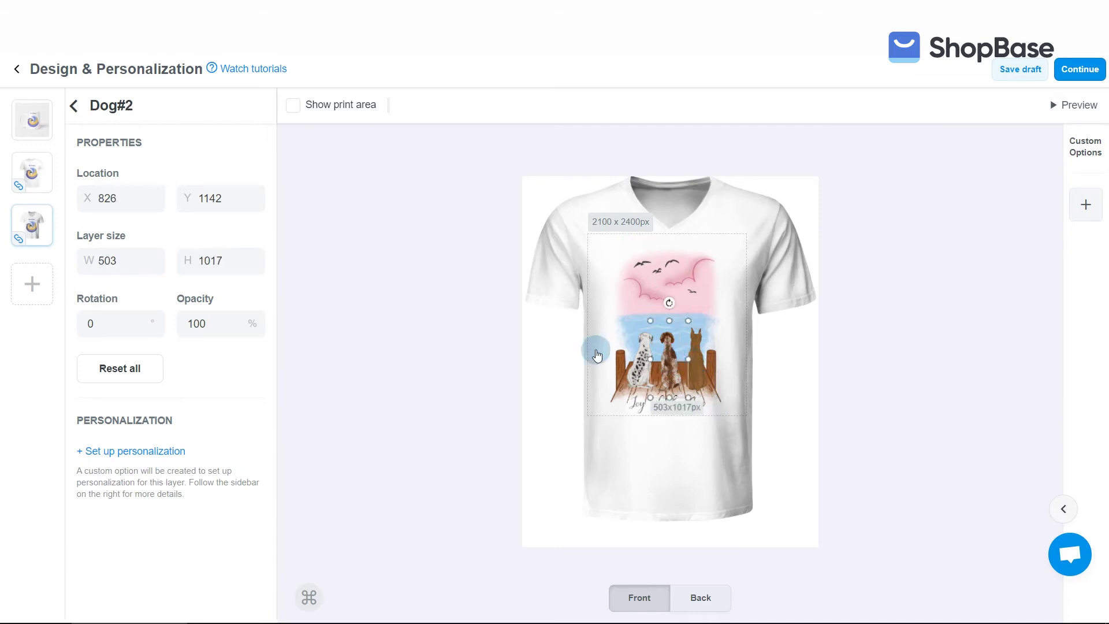
click(34, 124)
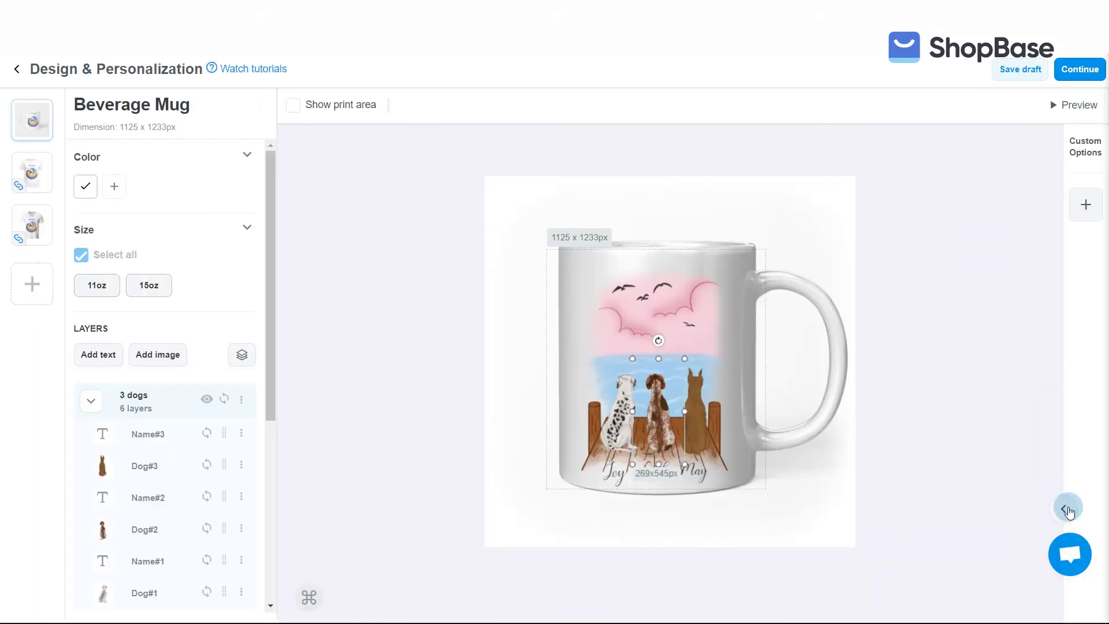
Step: Start a Droplist layer-group customization labelled 'Select number of dogs'
click(1066, 509)
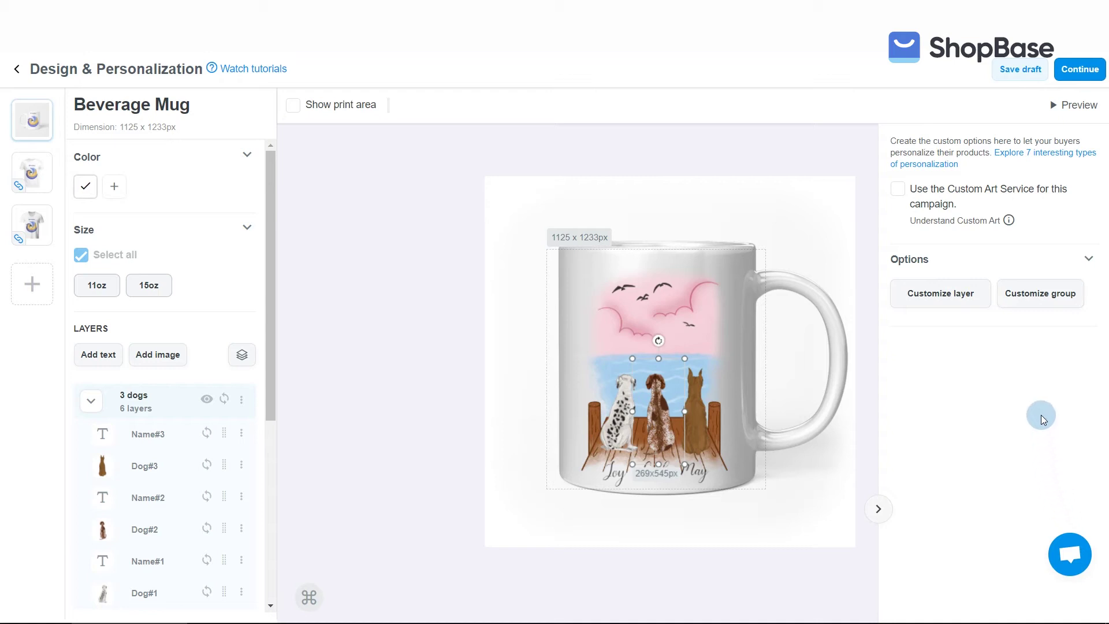
click(1041, 295)
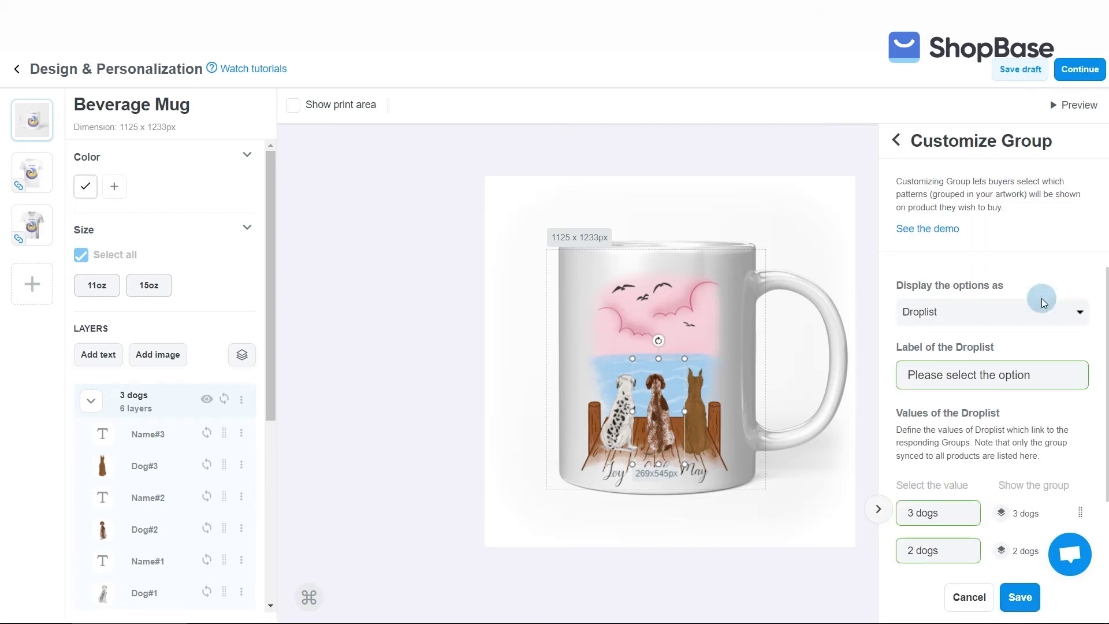
click(1041, 313)
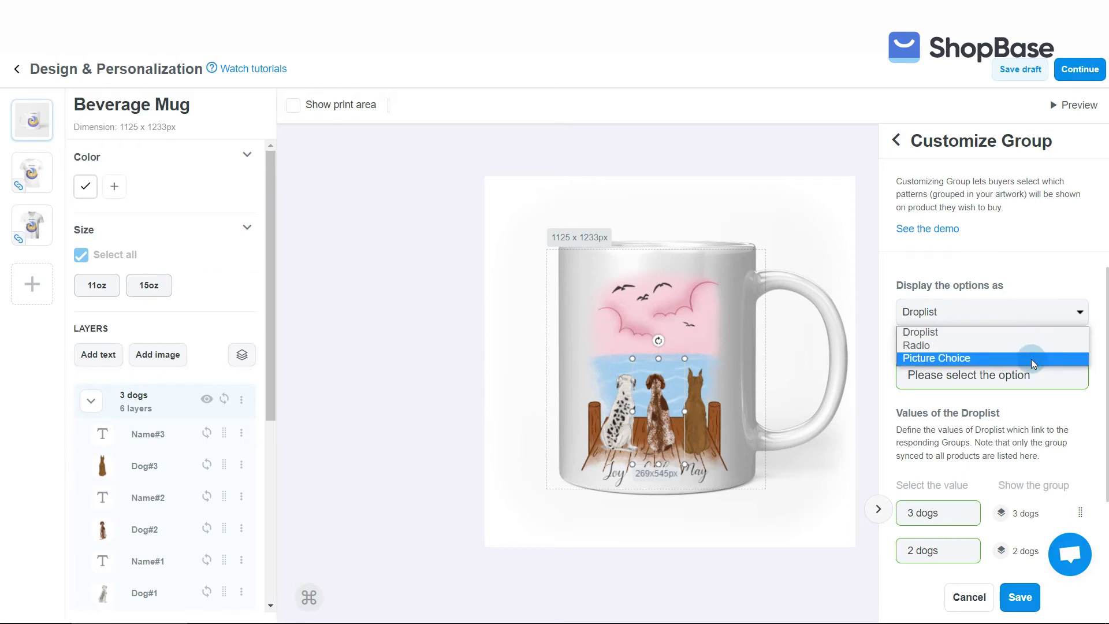
click(1034, 332)
triple_click(1022, 374)
text(Select number of dogs)
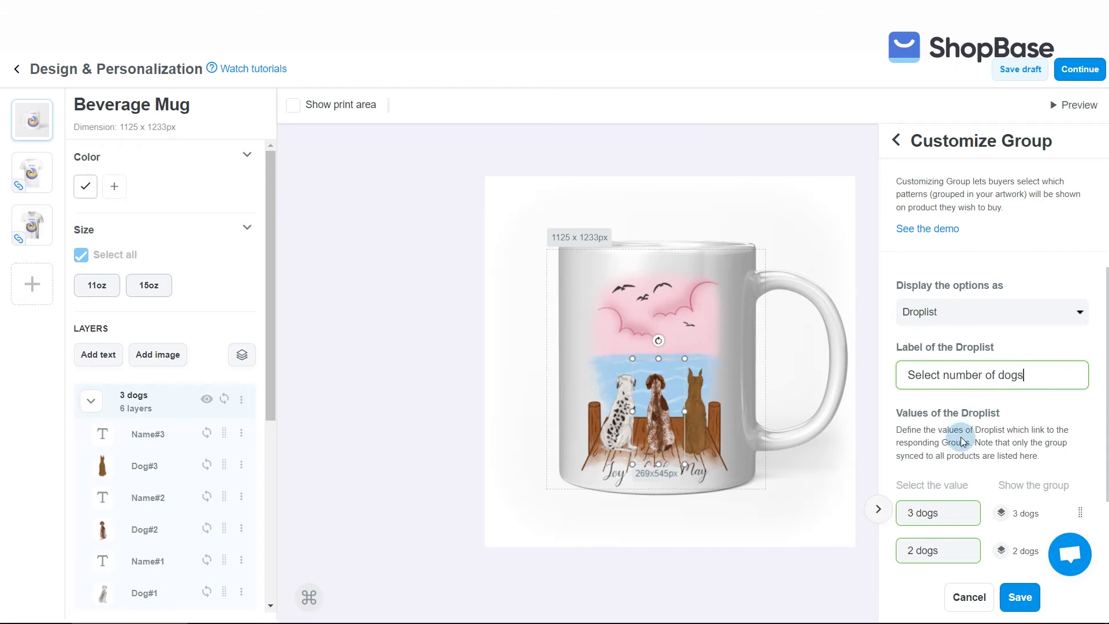
Step: Order the values 3 dogs, 2 dogs, 1 dog, default to 3 dogs, and save
scroll(961, 442, down, 3)
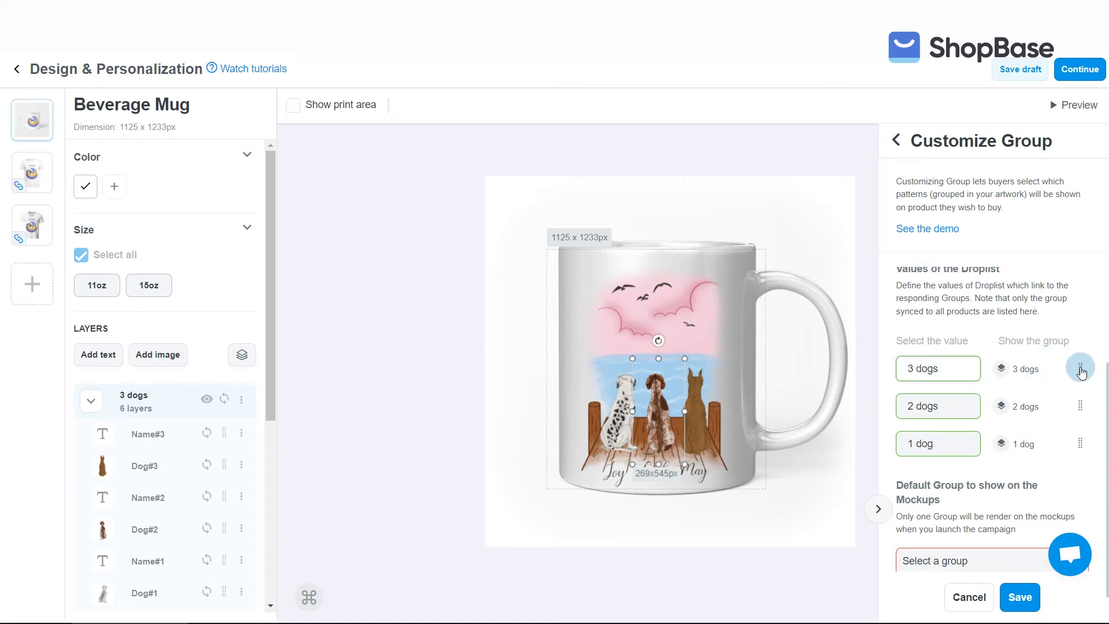
mouse_move(1082, 373)
mouse_down()
mouse_move(1083, 413)
mouse_move(1080, 375)
mouse_up()
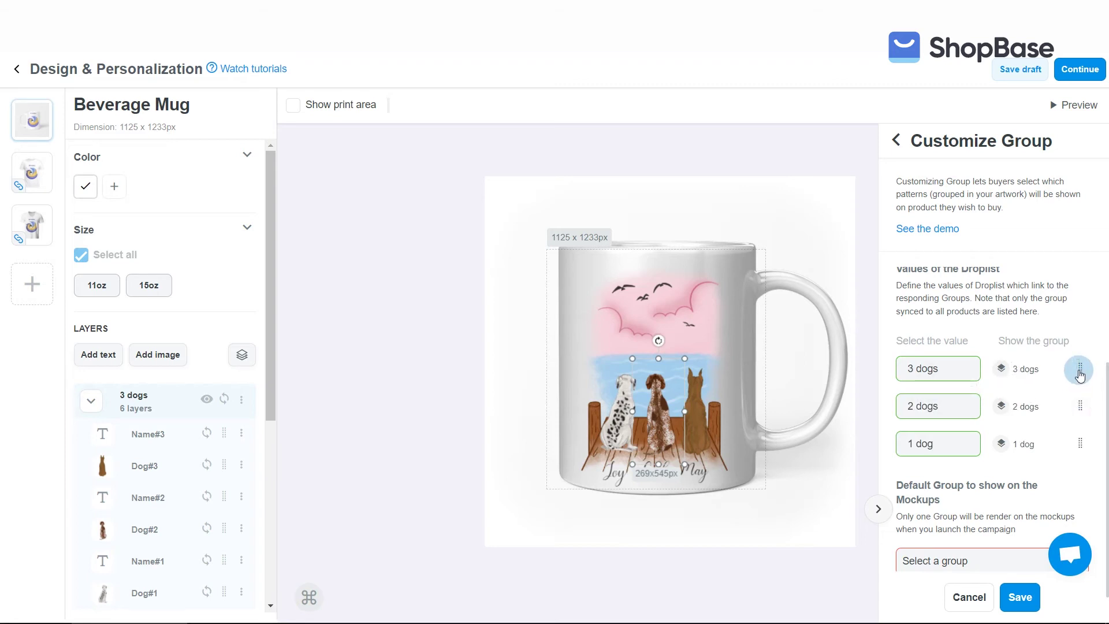
scroll(1080, 374, down, 1)
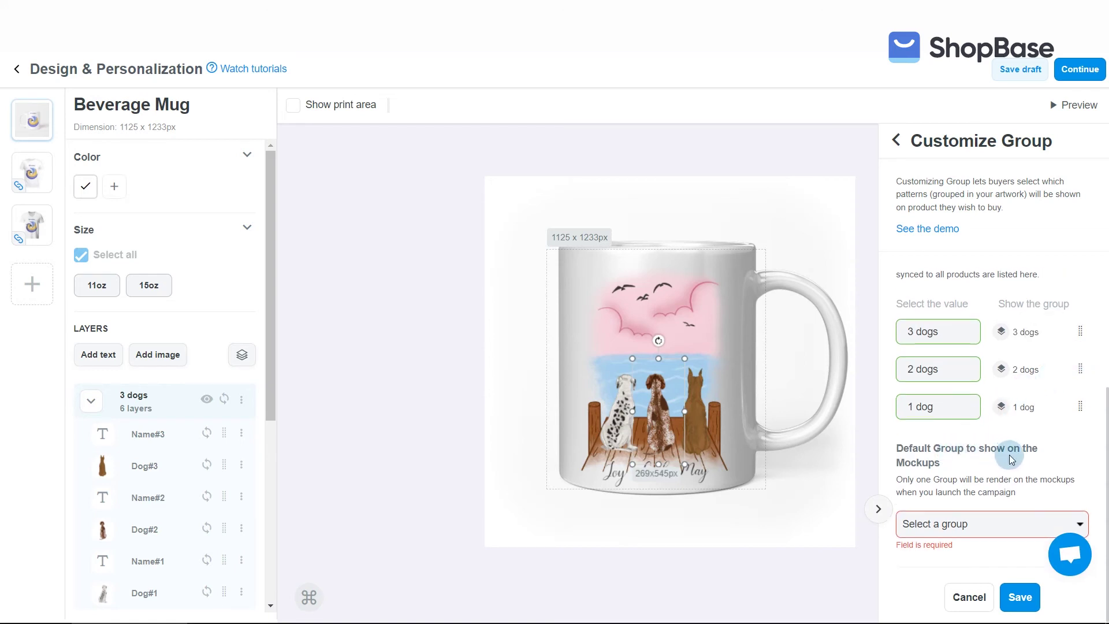
click(967, 523)
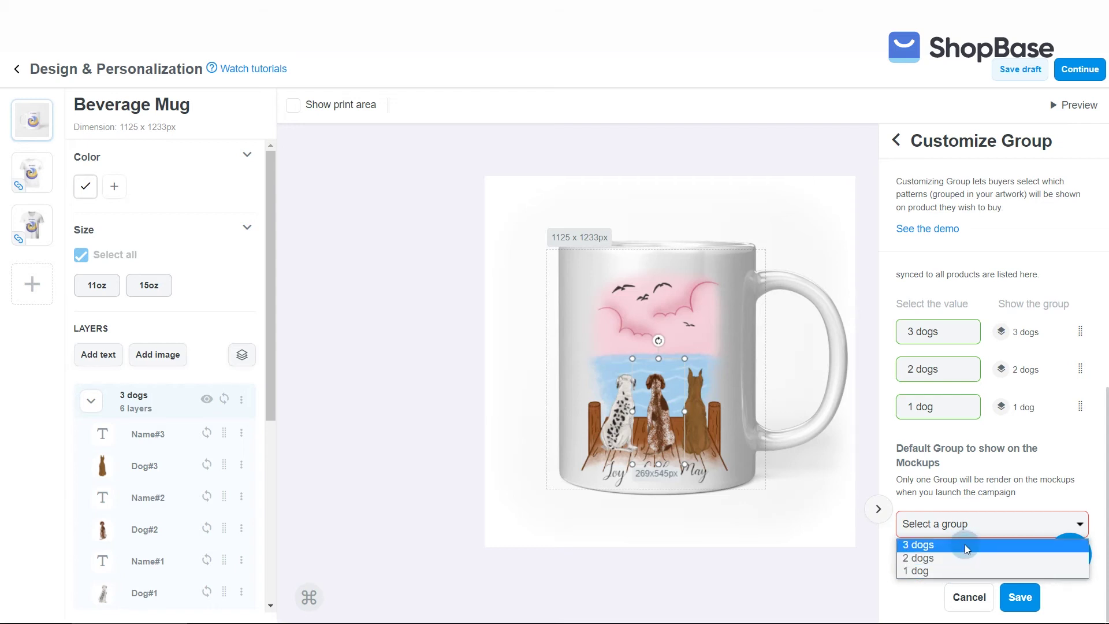
click(964, 544)
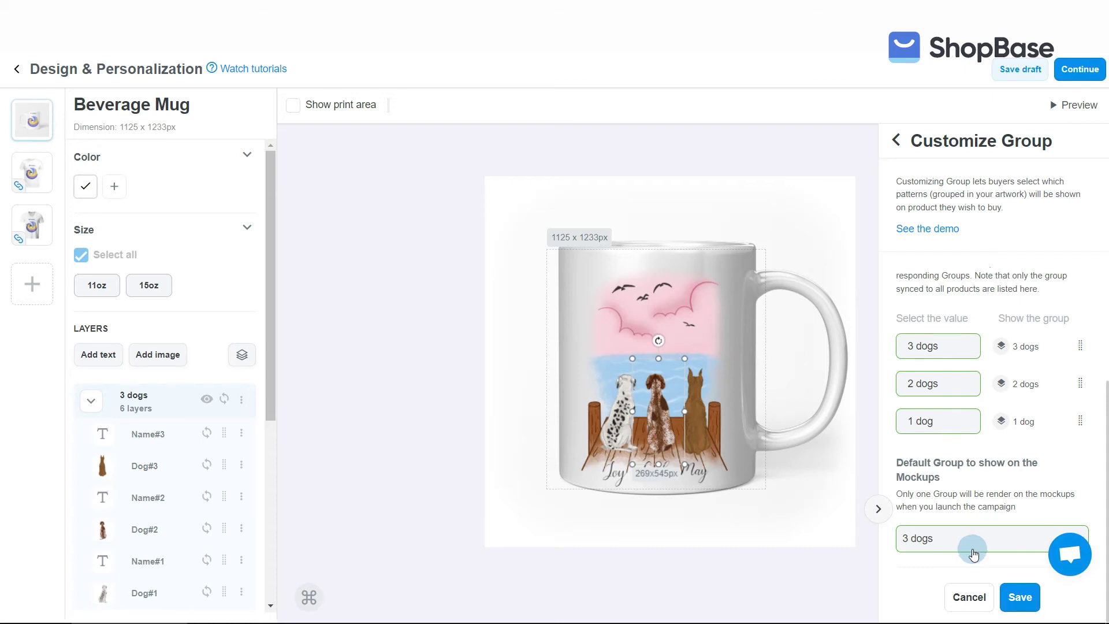
click(1019, 598)
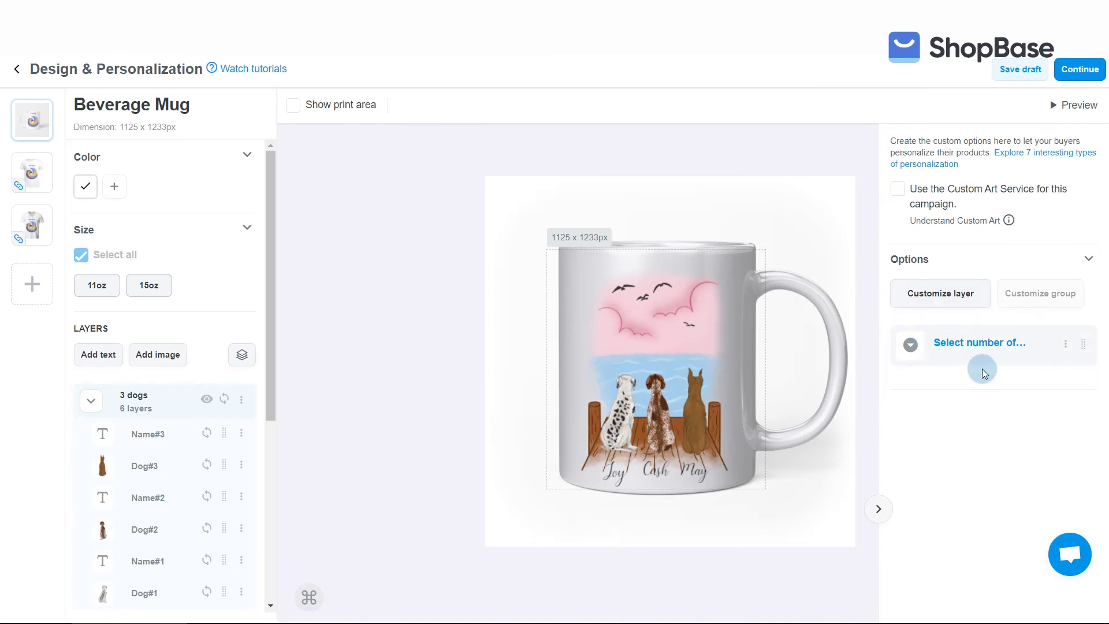
Step: Add a Picture Choice option on the Background layer, labelled 'Select background'
click(990, 365)
click(979, 208)
click(953, 267)
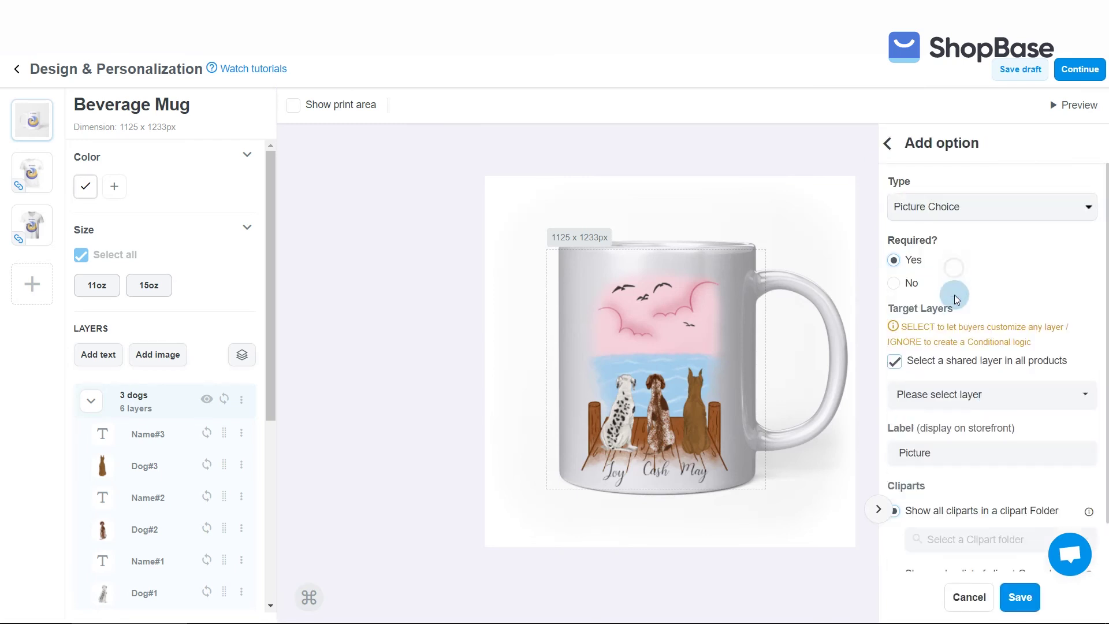
click(936, 395)
click(923, 507)
scroll(973, 425, down, 2)
triple_click(904, 311)
text(Select background)
Step: Create a 'Backgrounds' clipart folder from three uploaded background images
click(979, 397)
click(973, 432)
click(559, 275)
text(Backgrounds)
click(549, 521)
click(580, 181)
double_click(370, 265)
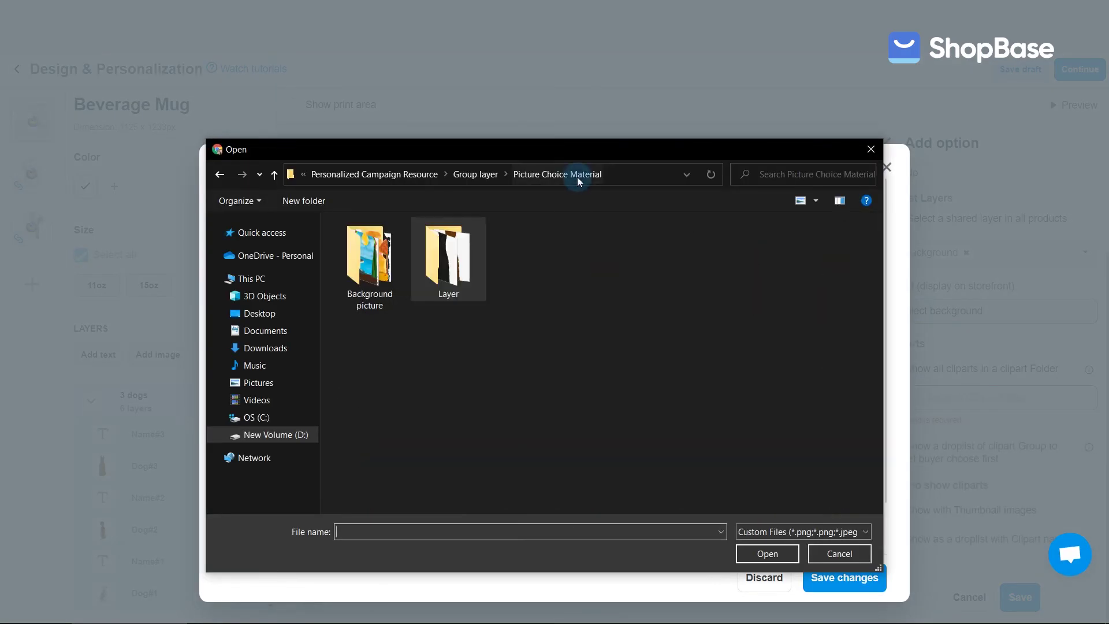
click(375, 268)
shift+click(523, 257)
click(767, 553)
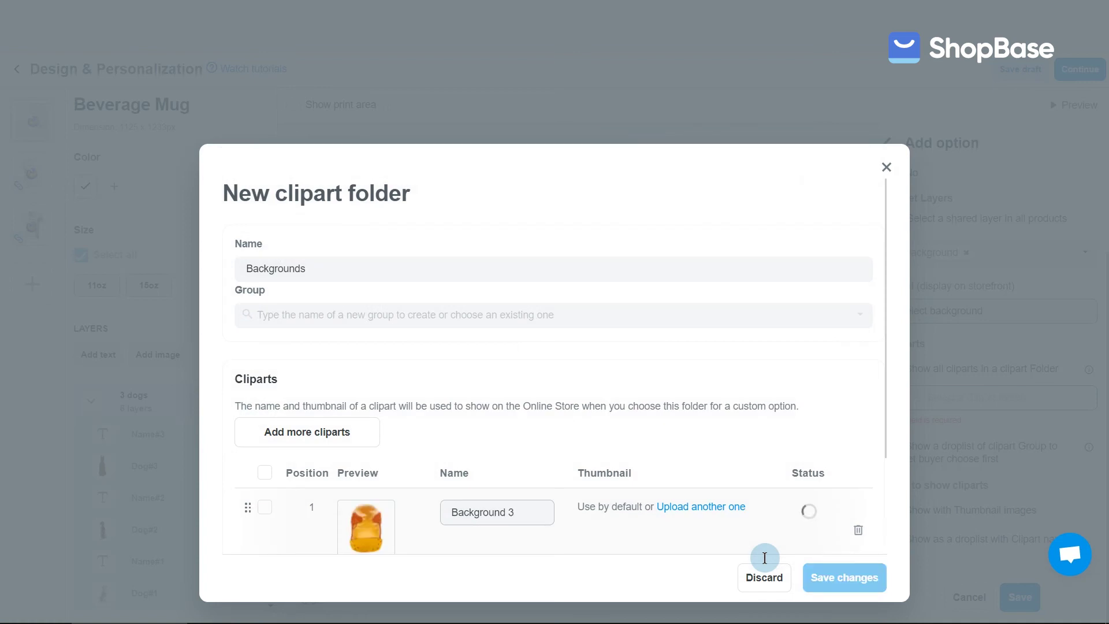
scroll(816, 473, down, 4)
click(848, 576)
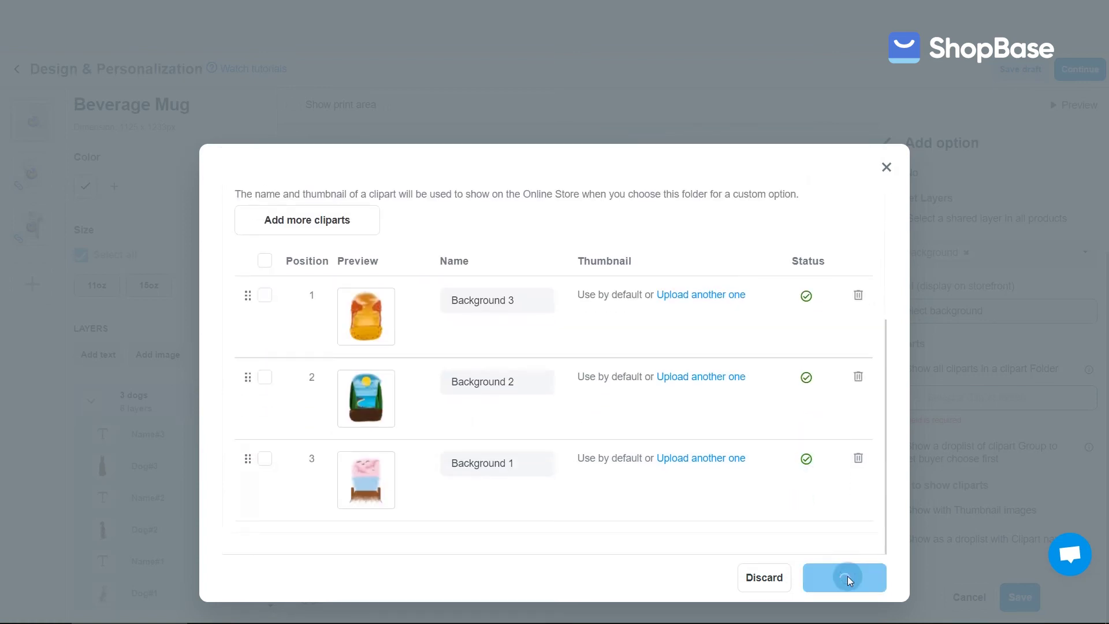
Step: Save the option and move Select background above the dog-count droplist
scroll(976, 468, down, 2)
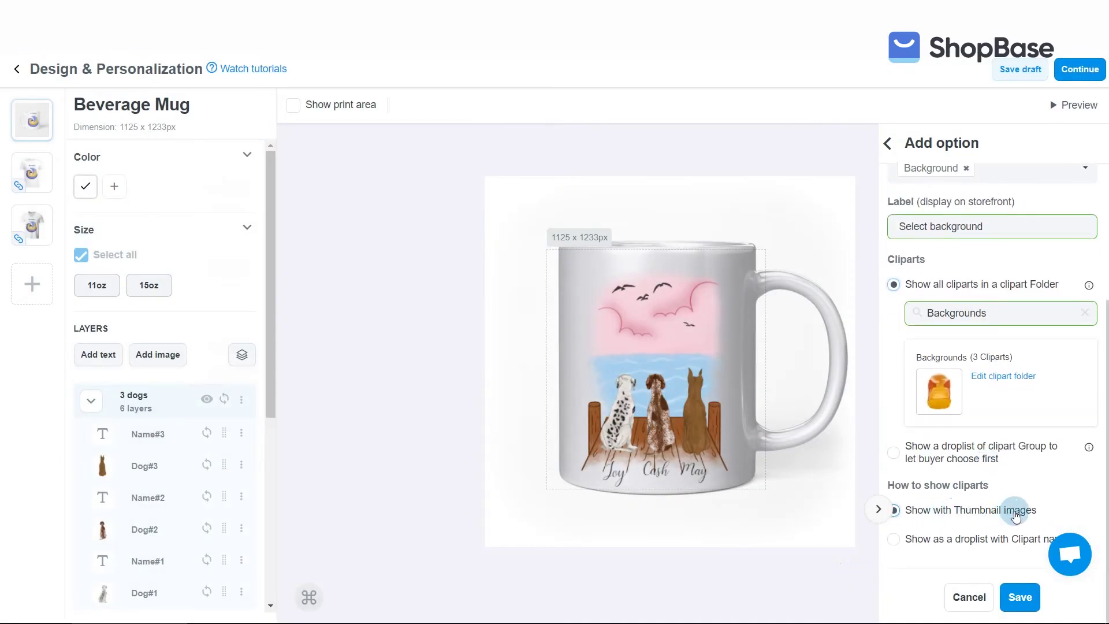
click(1019, 597)
click(888, 144)
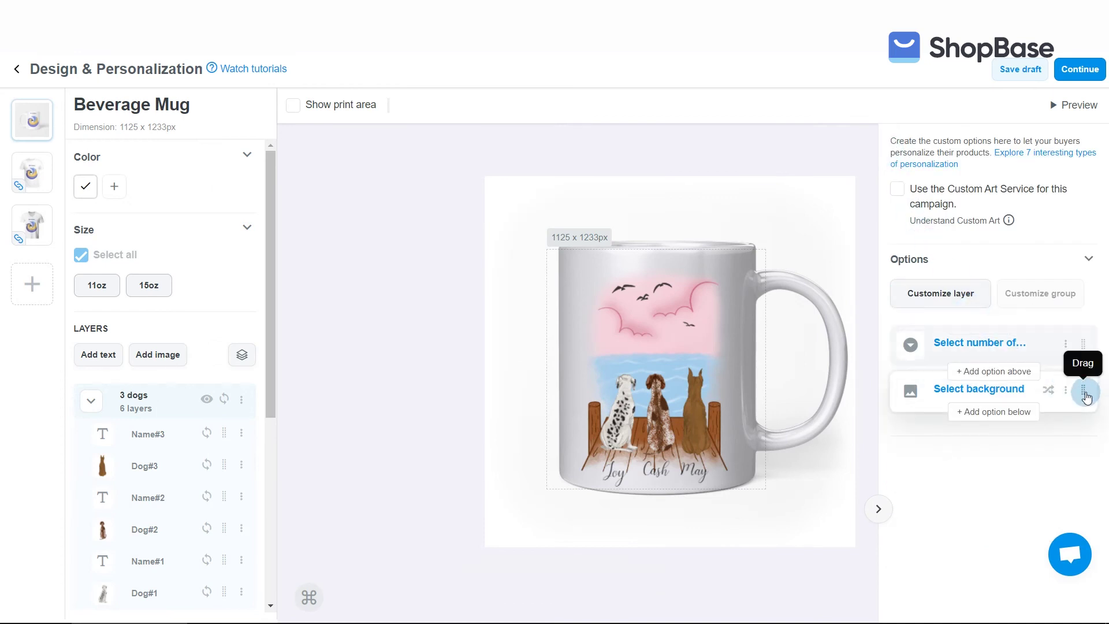
drag(1086, 396, 1086, 354)
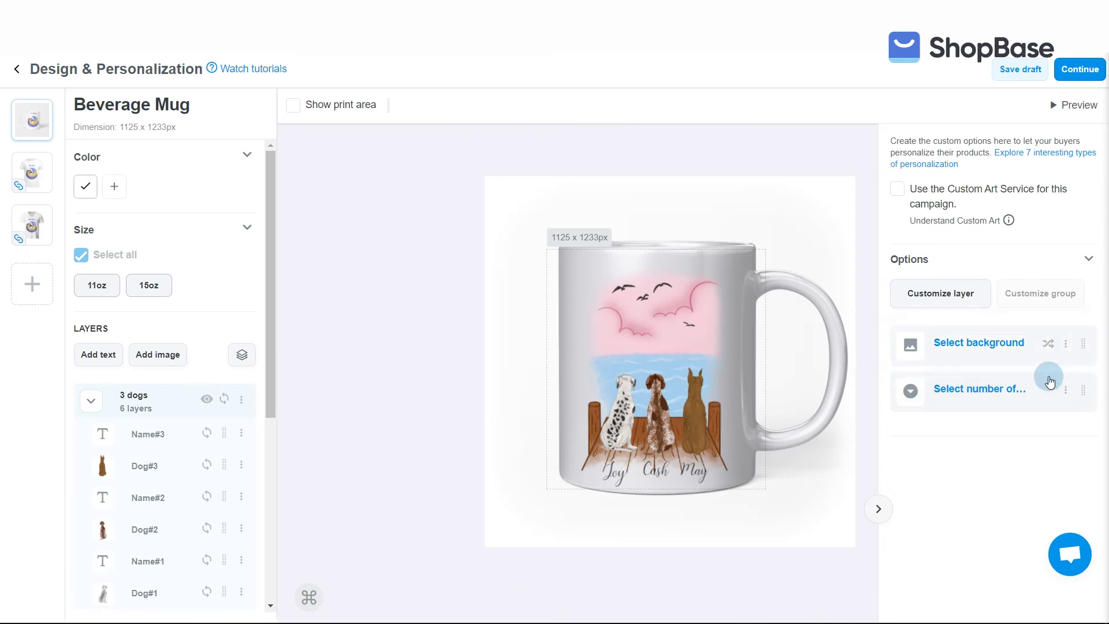
Step: Add a 'Dog#1 name' text field targeting the Name#1 layer and save it
click(1008, 411)
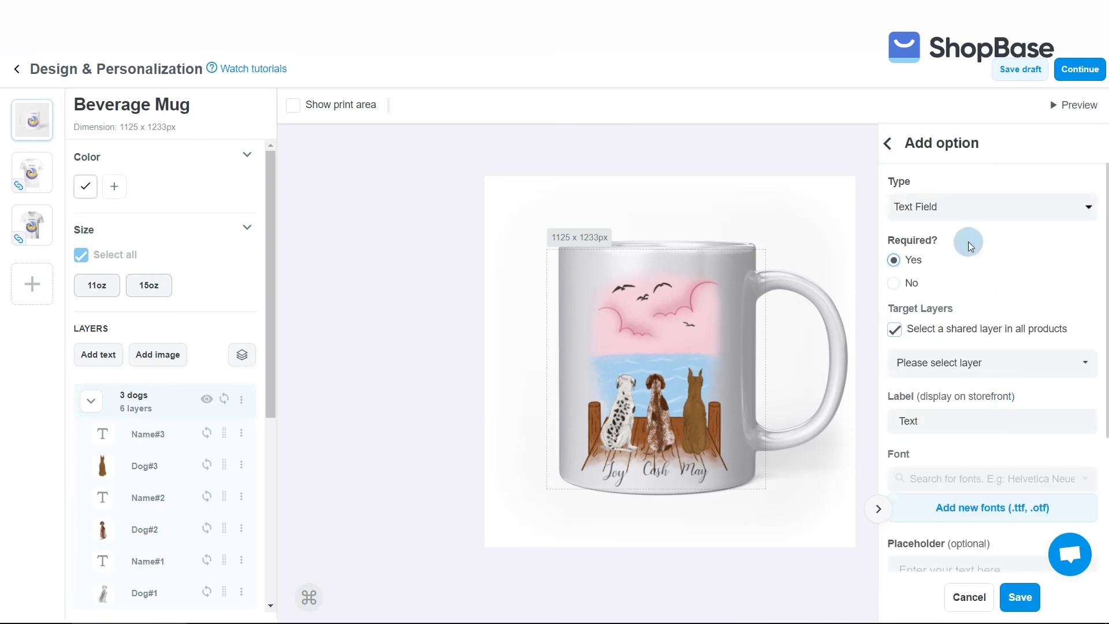
click(910, 362)
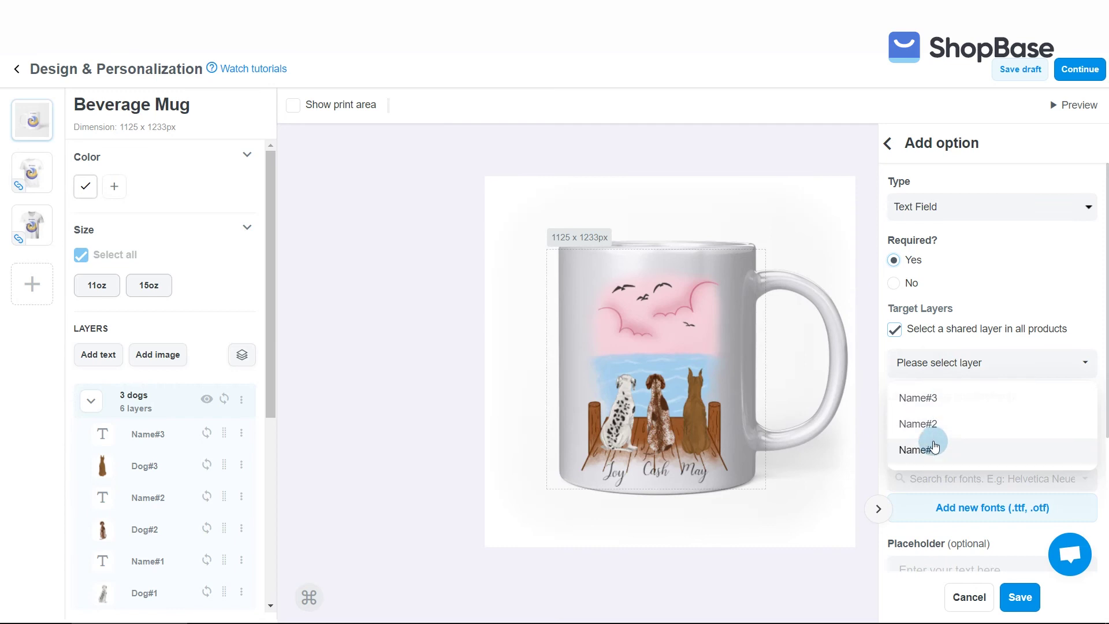
click(931, 449)
drag(933, 419, 888, 421)
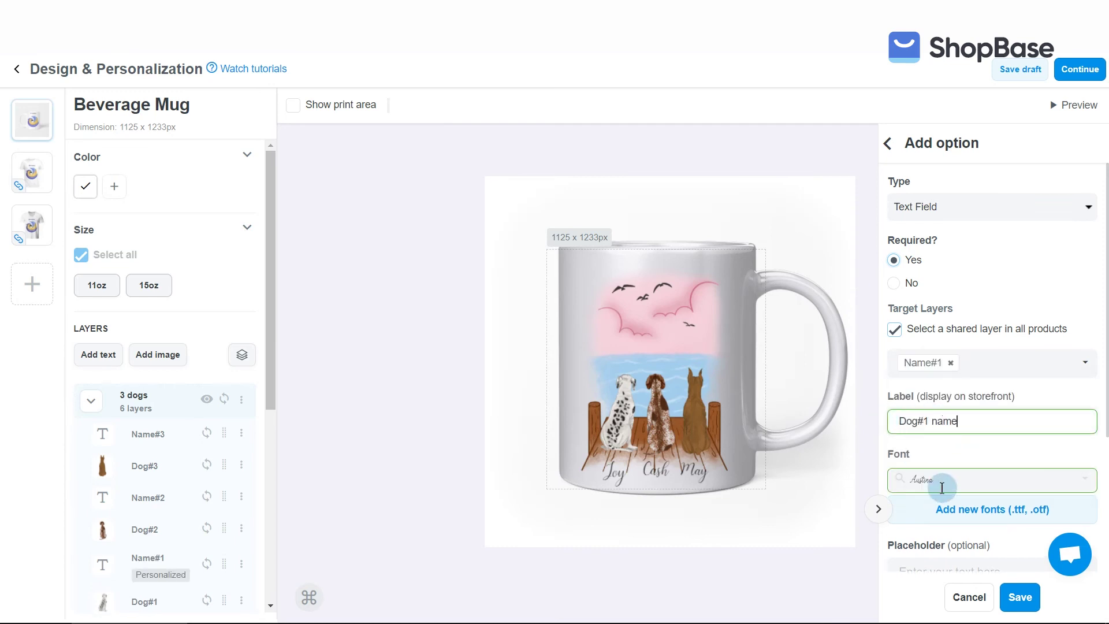
scroll(941, 485, down, 5)
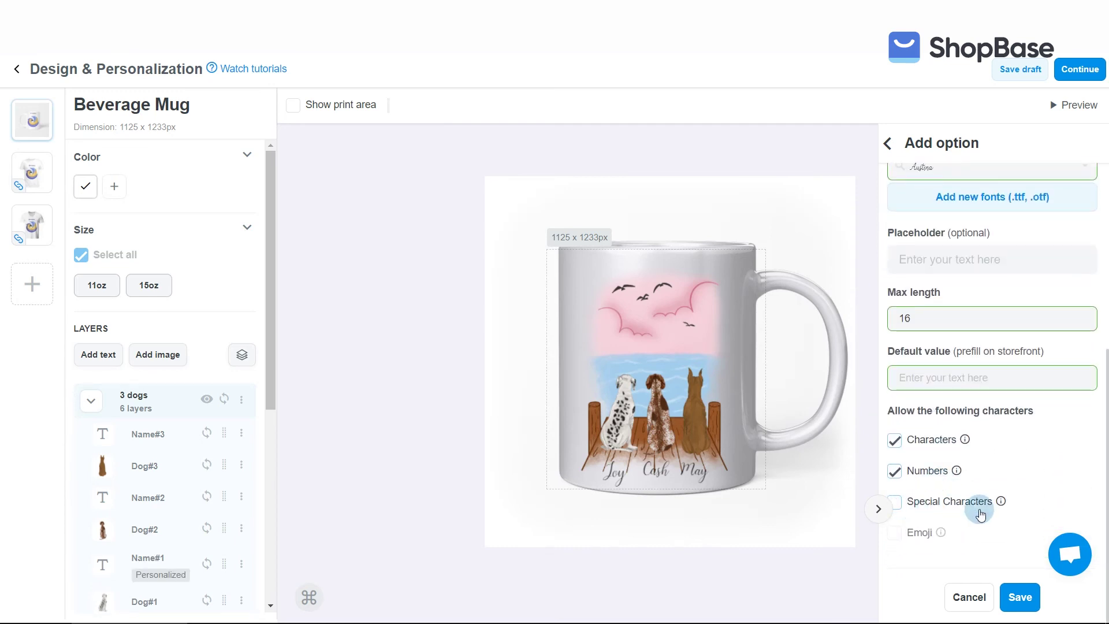
click(1017, 597)
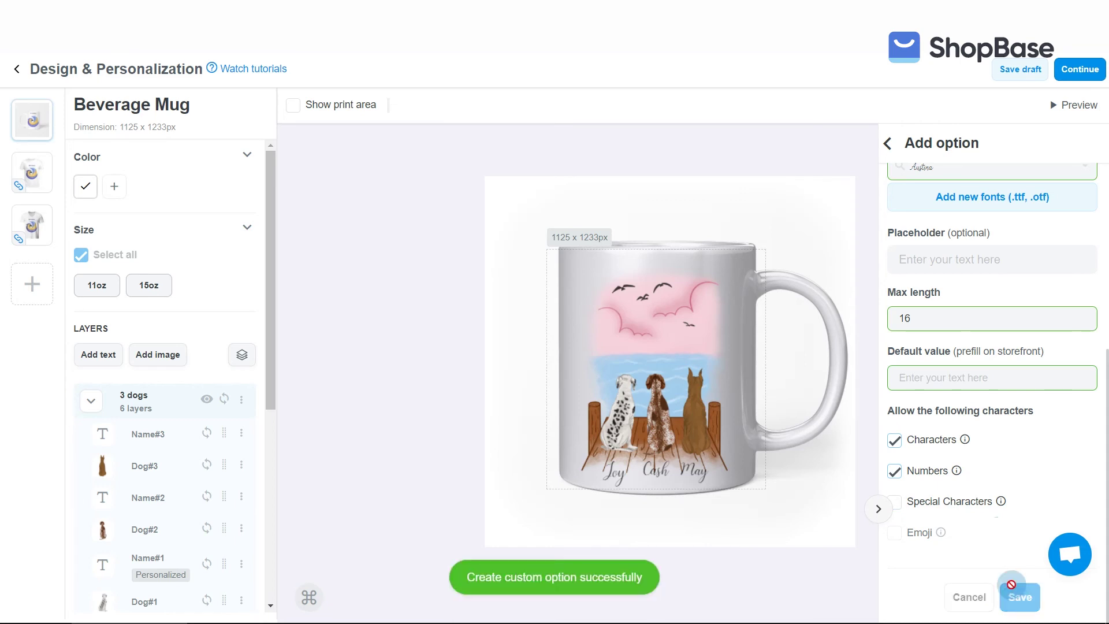
click(889, 145)
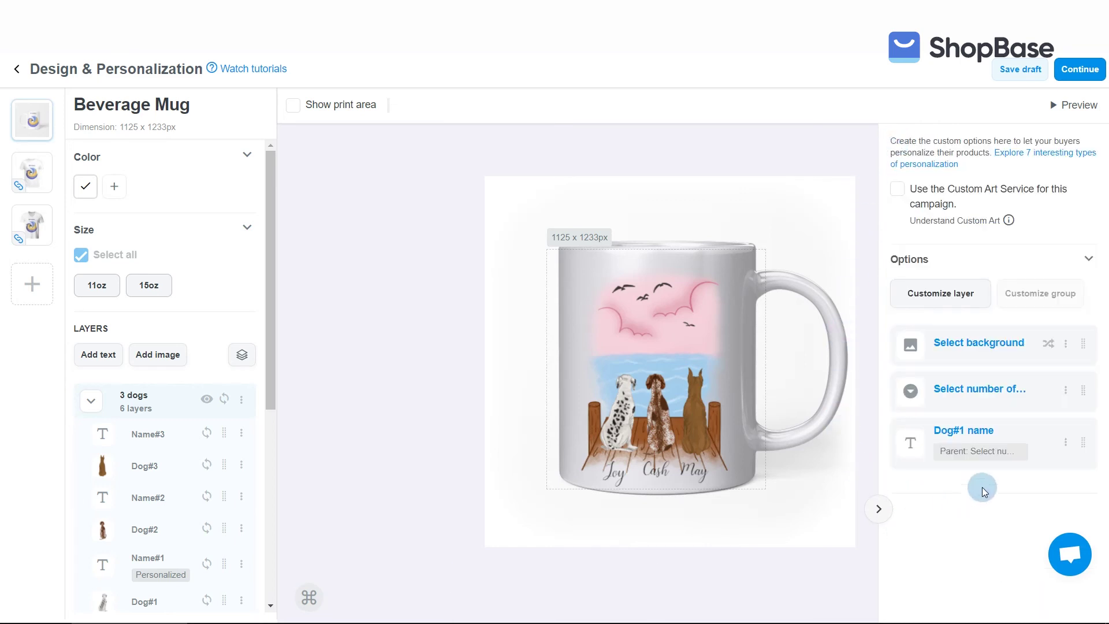
Step: Add a Picture Choice option on the Dog#1 layer, labelled 'Dog#1 breed'
click(1005, 469)
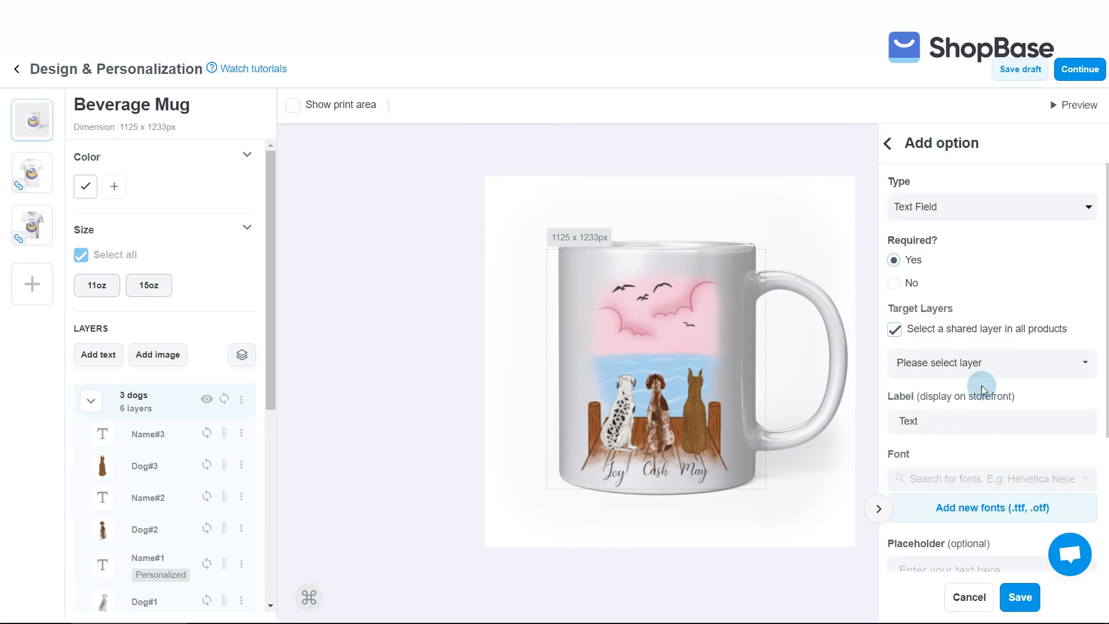
click(950, 208)
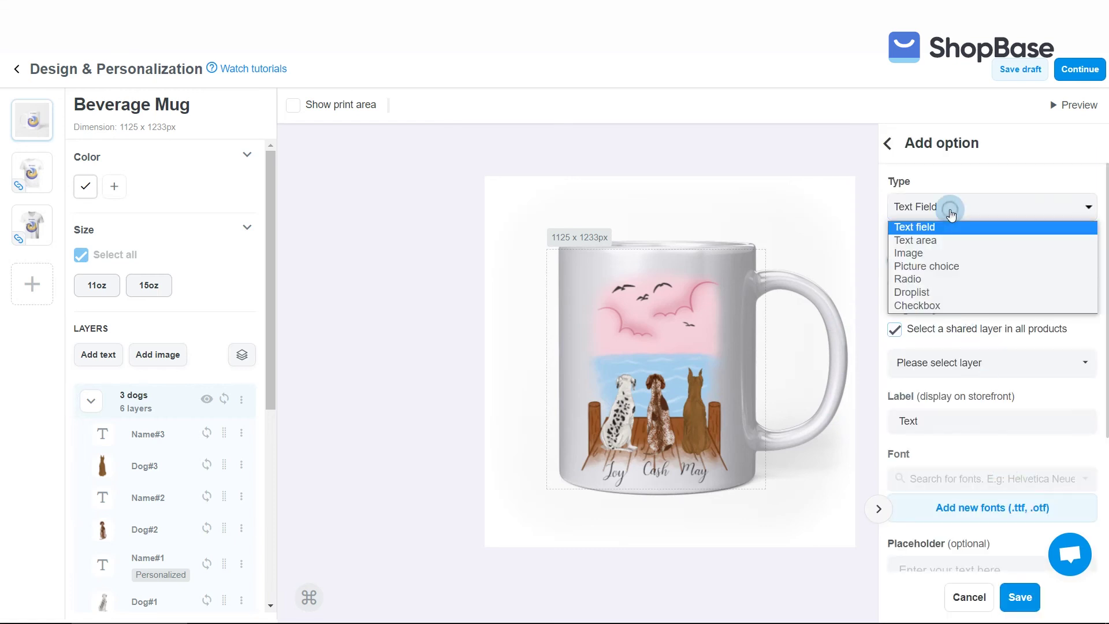
click(943, 265)
click(937, 406)
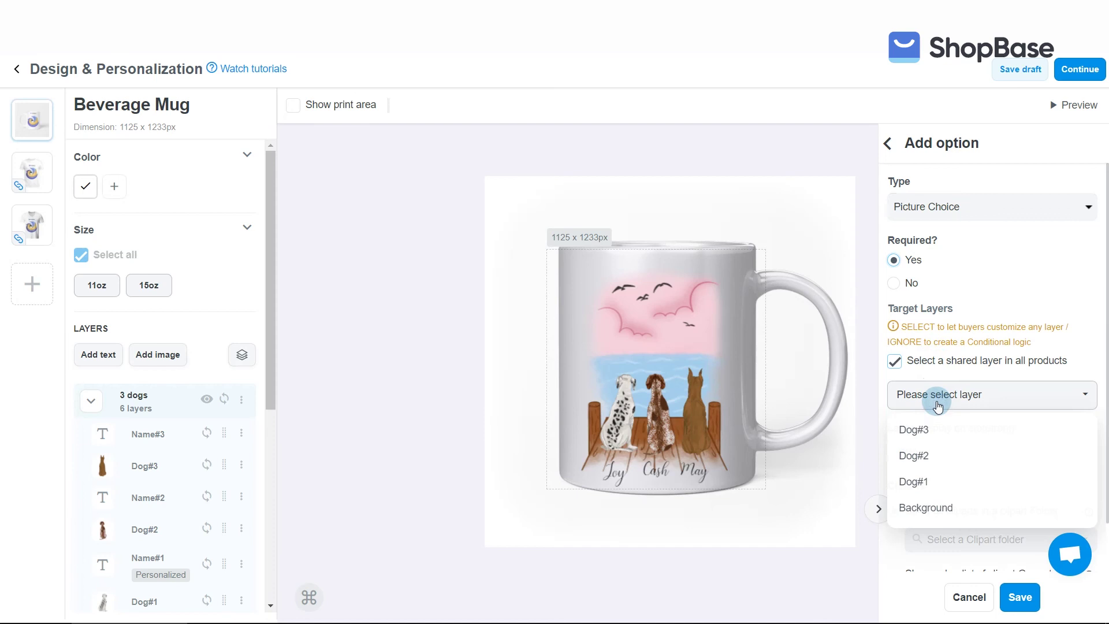
click(924, 479)
drag(940, 428, 897, 424)
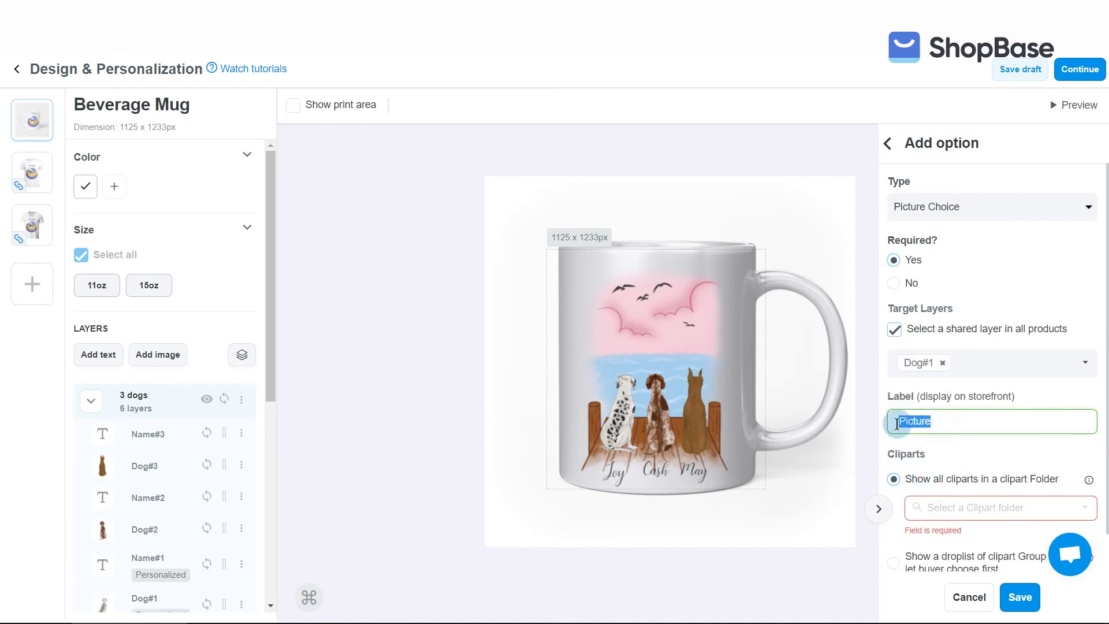
text(Dog#1 breed)
Step: Let buyers choose from the Dog breeds clipart group and save the option
scroll(893, 426, down, 2)
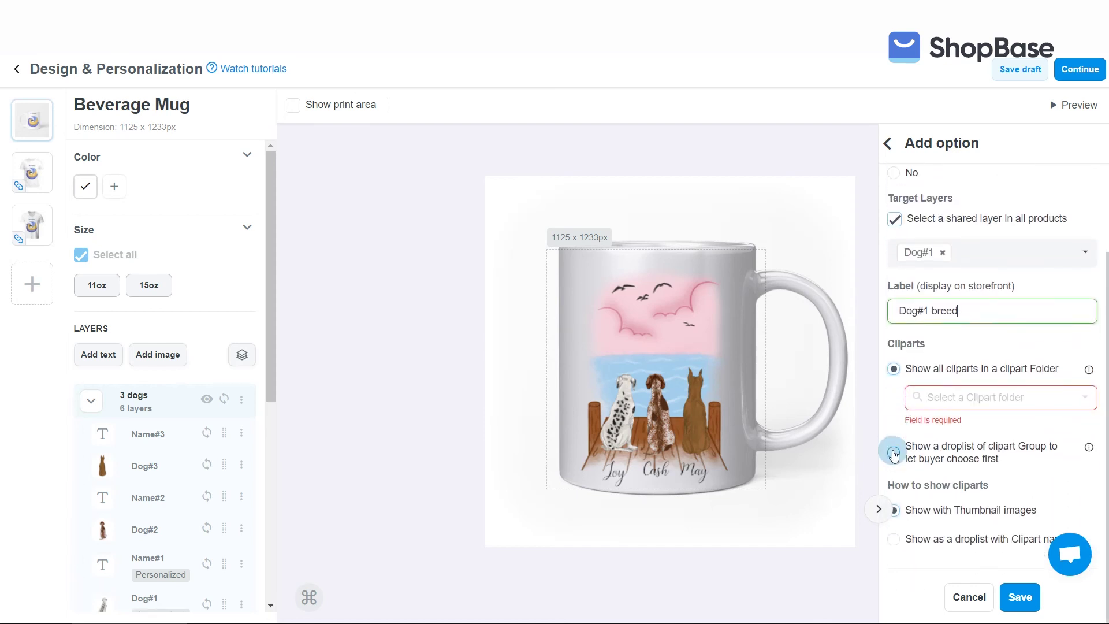
click(893, 453)
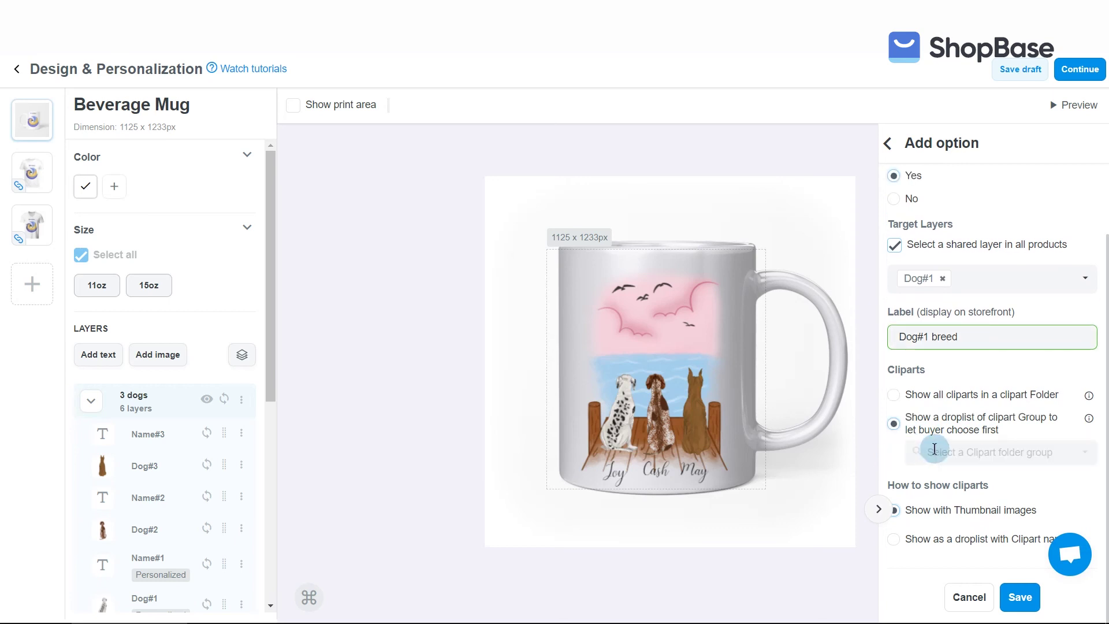
click(951, 451)
click(953, 490)
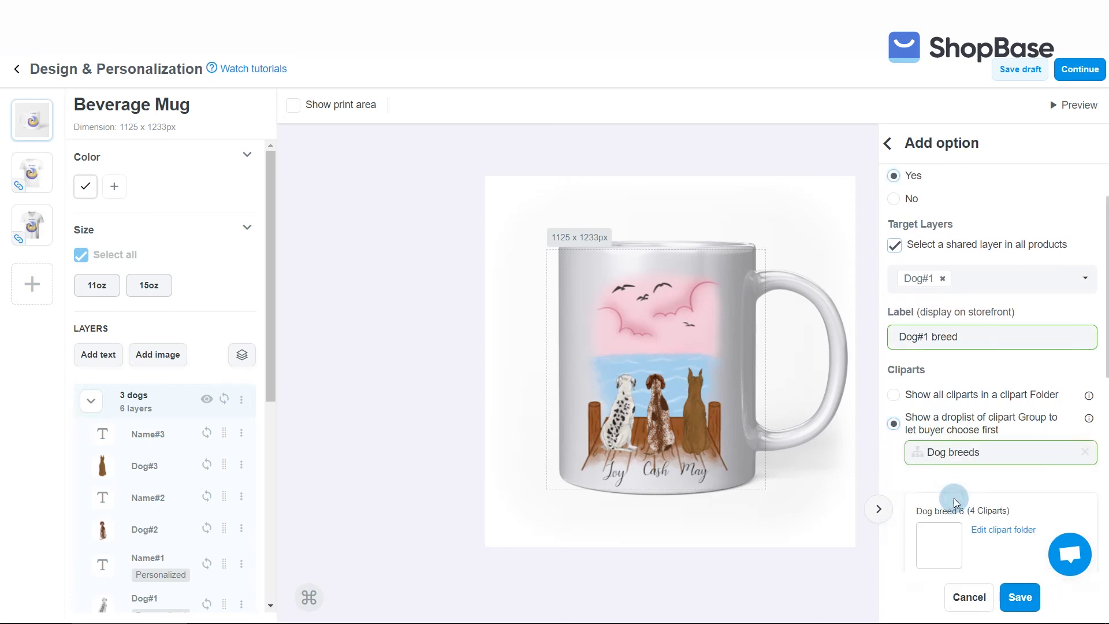
scroll(954, 497, down, 5)
scroll(954, 501, down, 6)
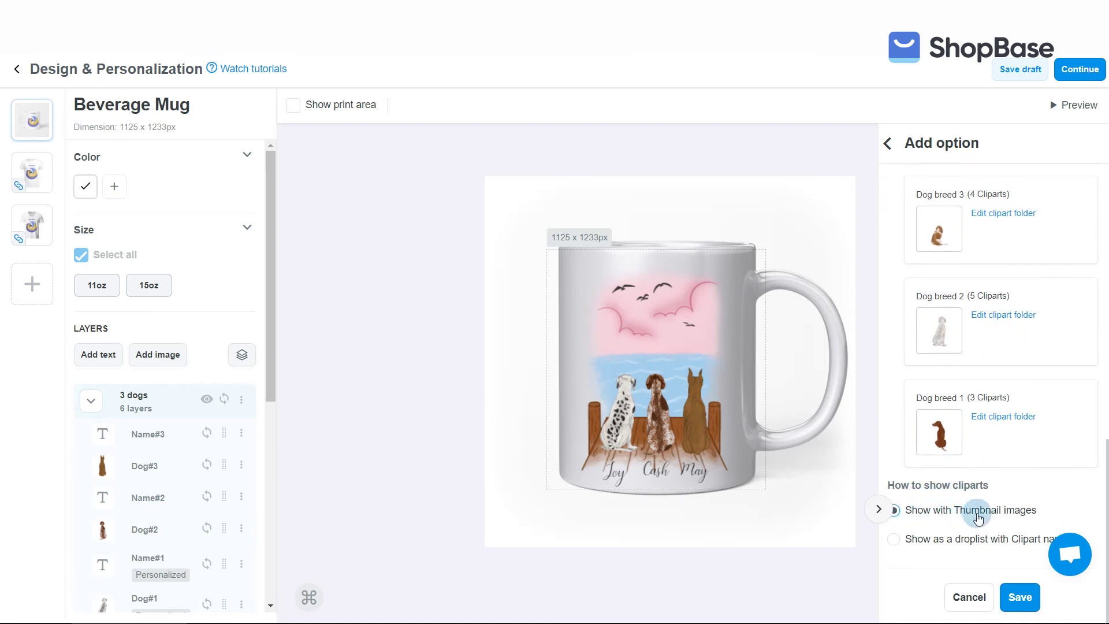
click(1019, 597)
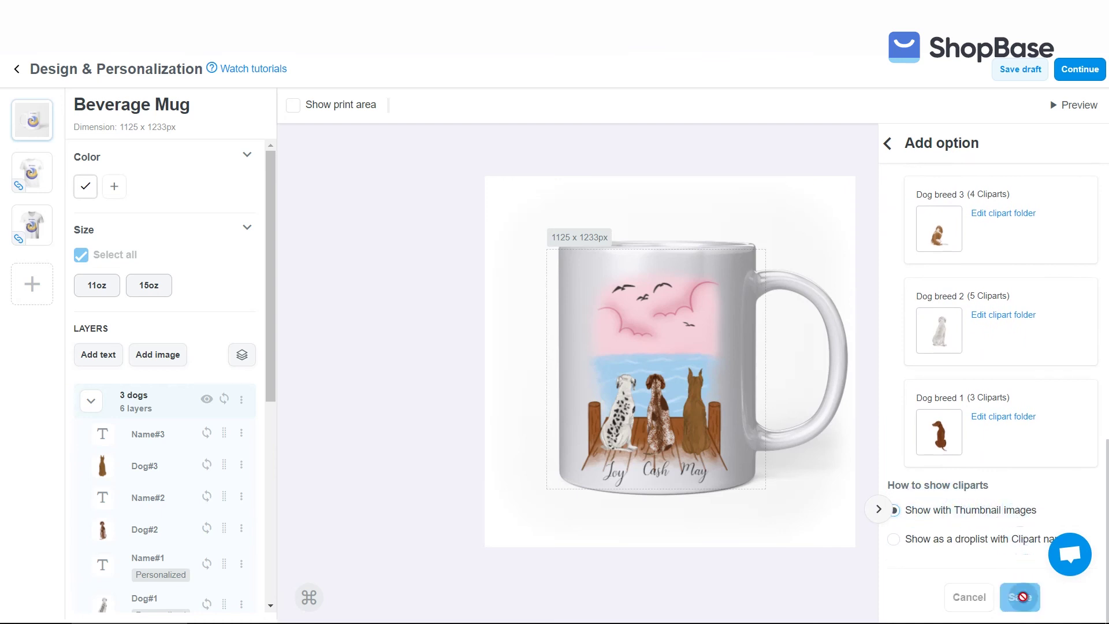
click(892, 145)
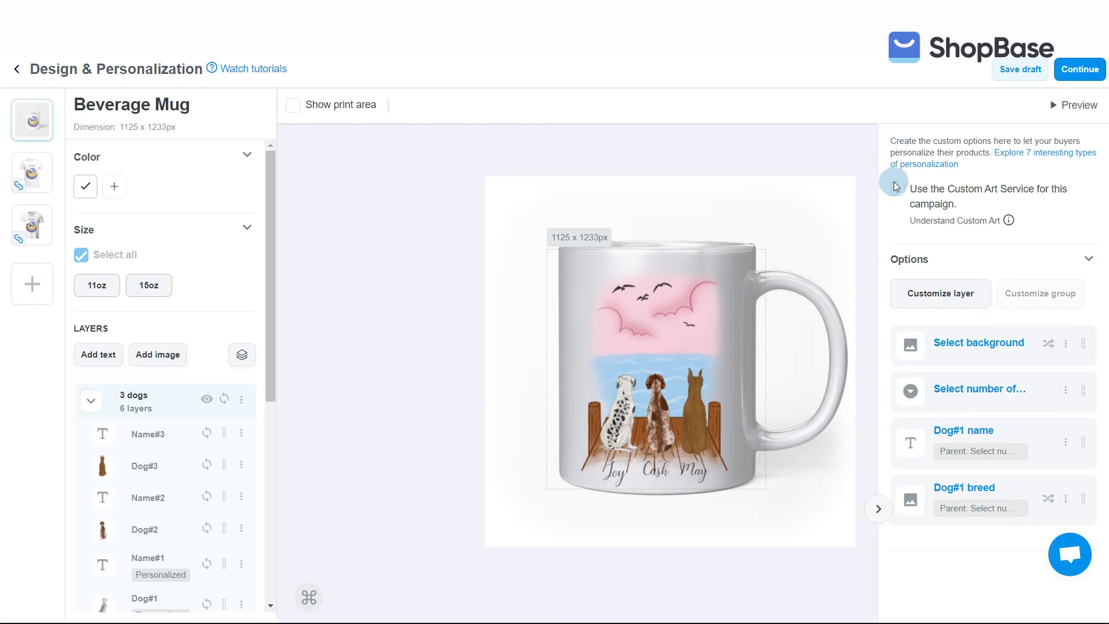
Step: Duplicate Dog#1 name as 'Dog#2 name' targeting the Name#2 layer and save it
click(1064, 443)
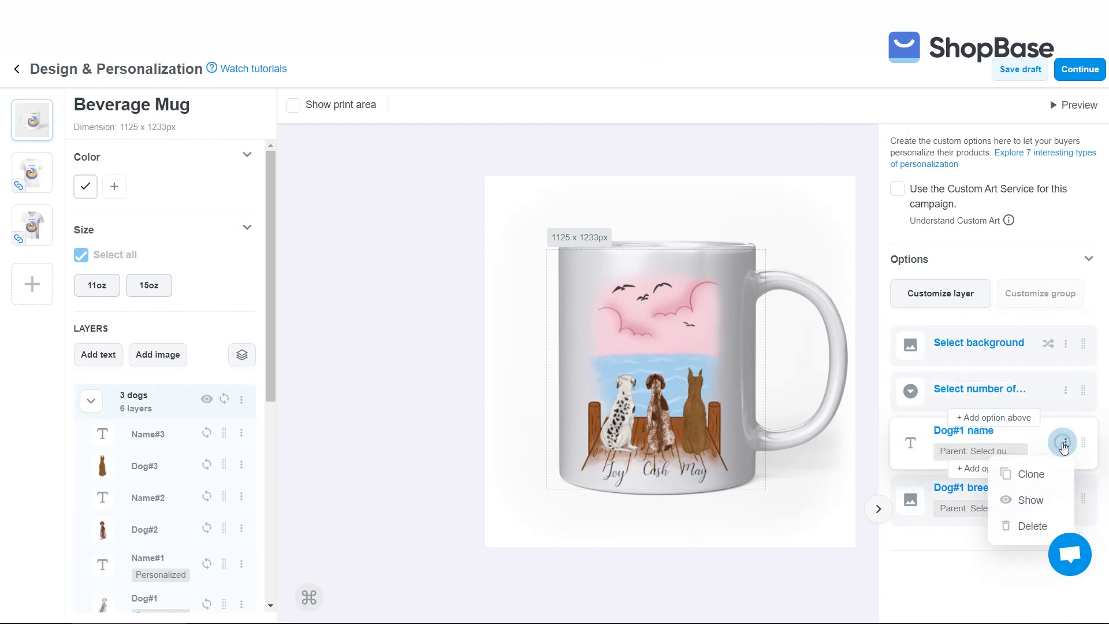
click(1032, 481)
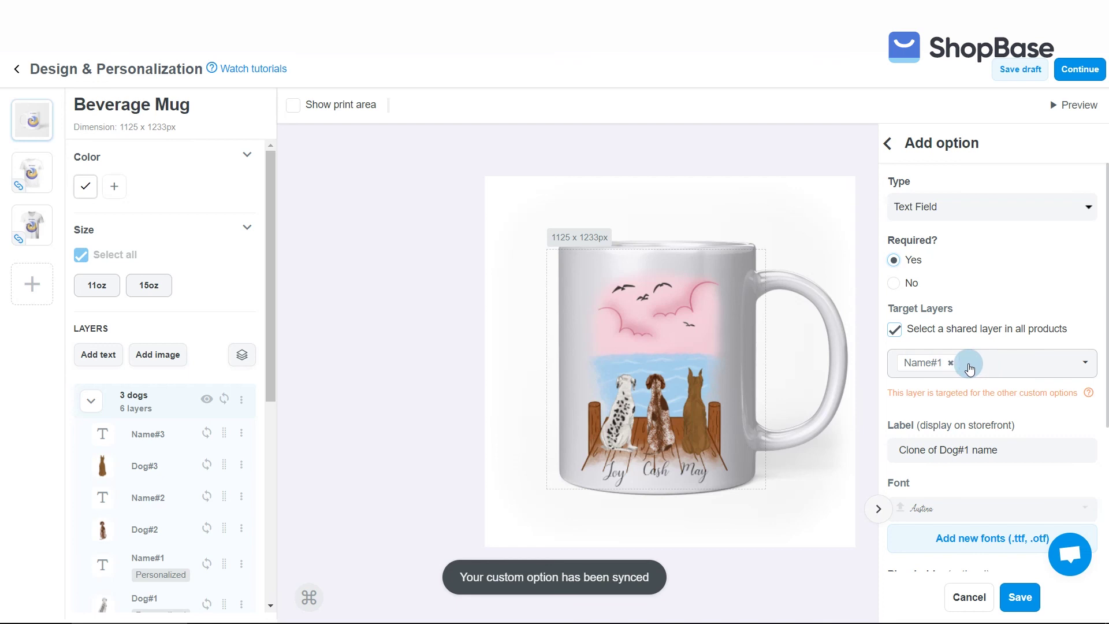
click(950, 363)
click(924, 364)
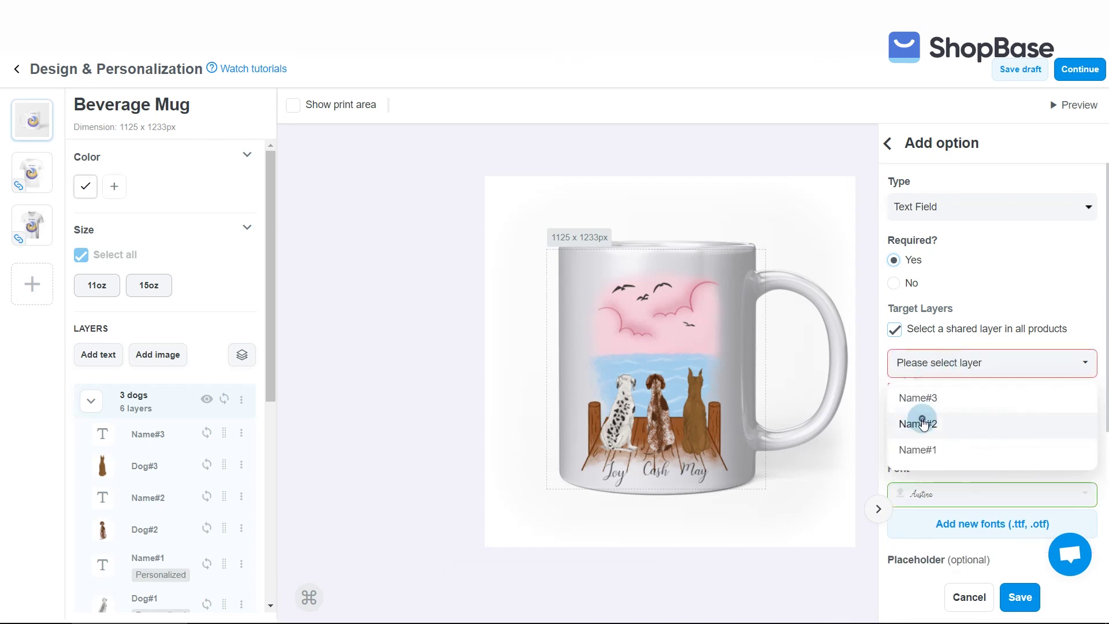
click(919, 421)
scroll(921, 419, down, 2)
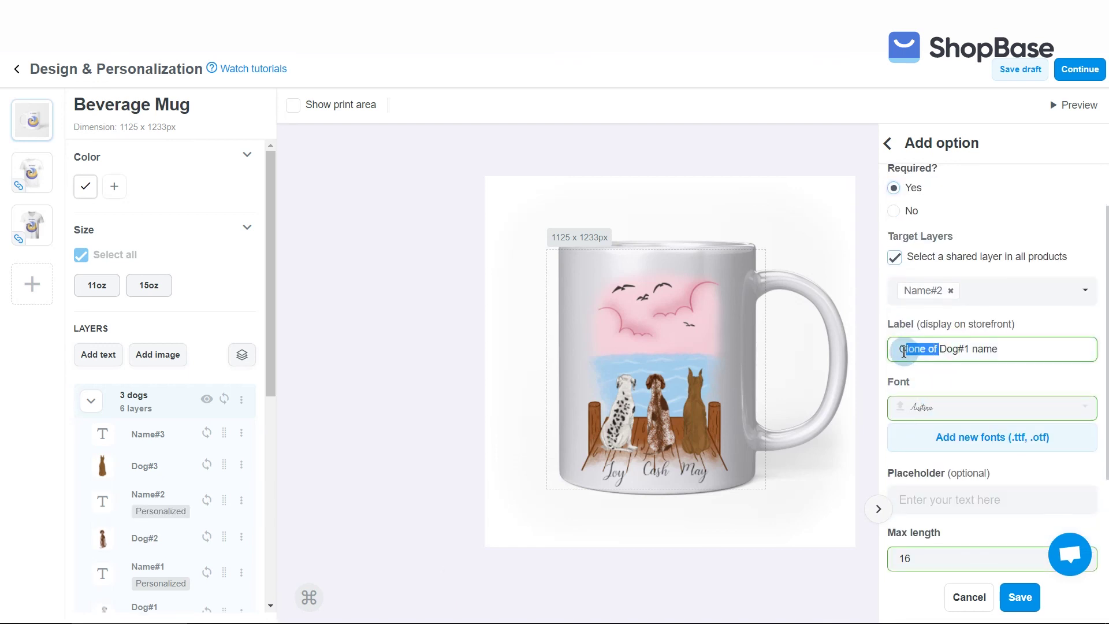
drag(904, 352, 898, 351)
key(BackSpace)
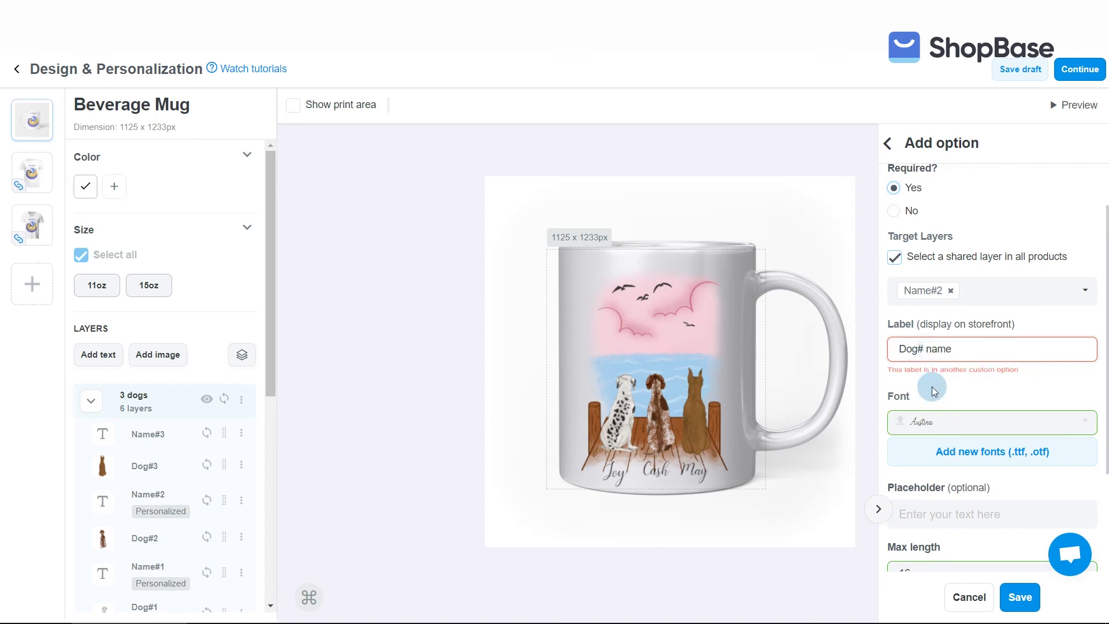
text(2)
scroll(935, 381, down, 5)
click(1020, 597)
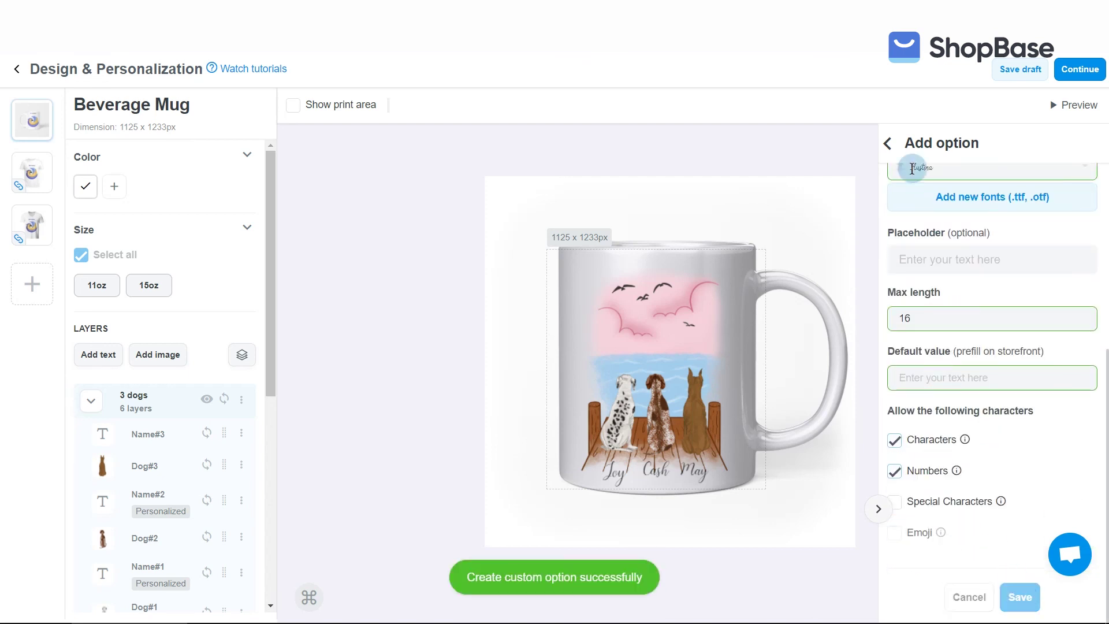
Step: Duplicate Dog#1 breed as 'Dog#2 breed' on the Dog#2 layer, placed below Dog#2 name
mouse_move(1083, 442)
mouse_down()
mouse_move(1085, 589)
mouse_move(1030, 478)
mouse_up()
click(1066, 498)
click(1031, 527)
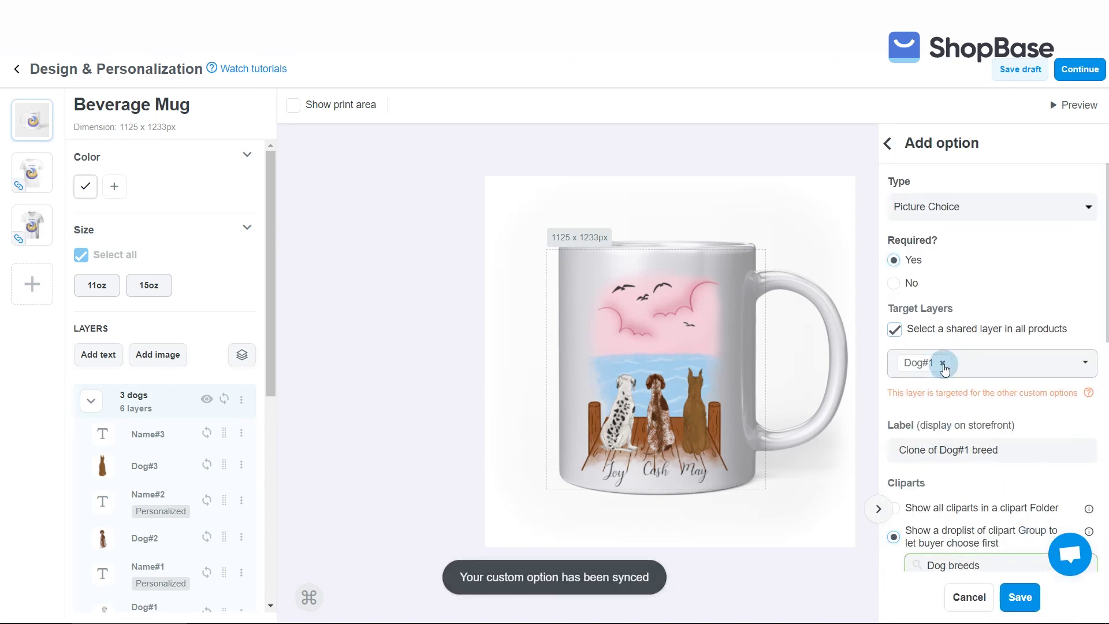
click(942, 363)
click(947, 394)
click(916, 456)
drag(940, 421, 899, 420)
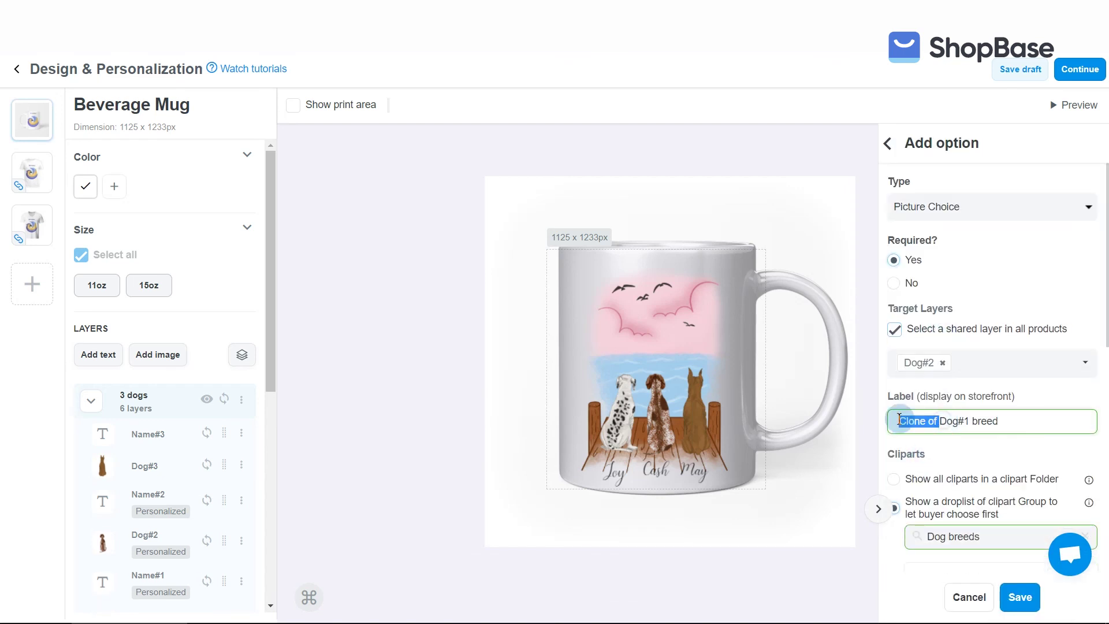
key(BackSpace)
click(928, 421)
key(BackSpace)
text(2)
scroll(921, 426, down, 10)
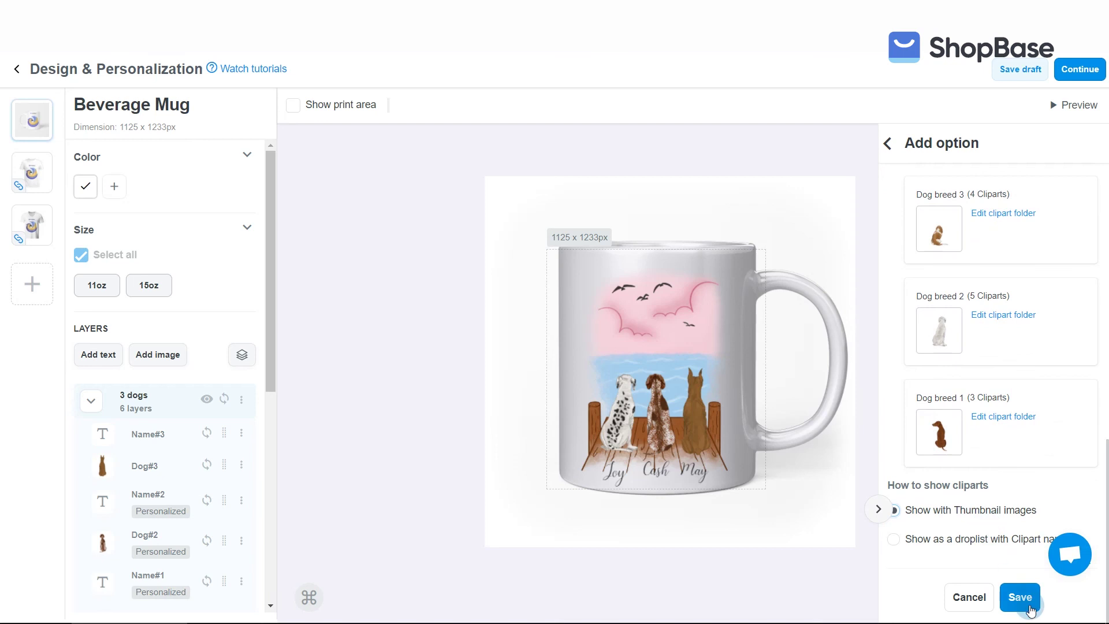
click(1029, 607)
drag(1079, 498, 1076, 543)
scroll(1054, 462, down, 1)
Step: Duplicate Dog#2 name as 'Dog#3 name' targeting the Name#3 layer and save it
click(1063, 515)
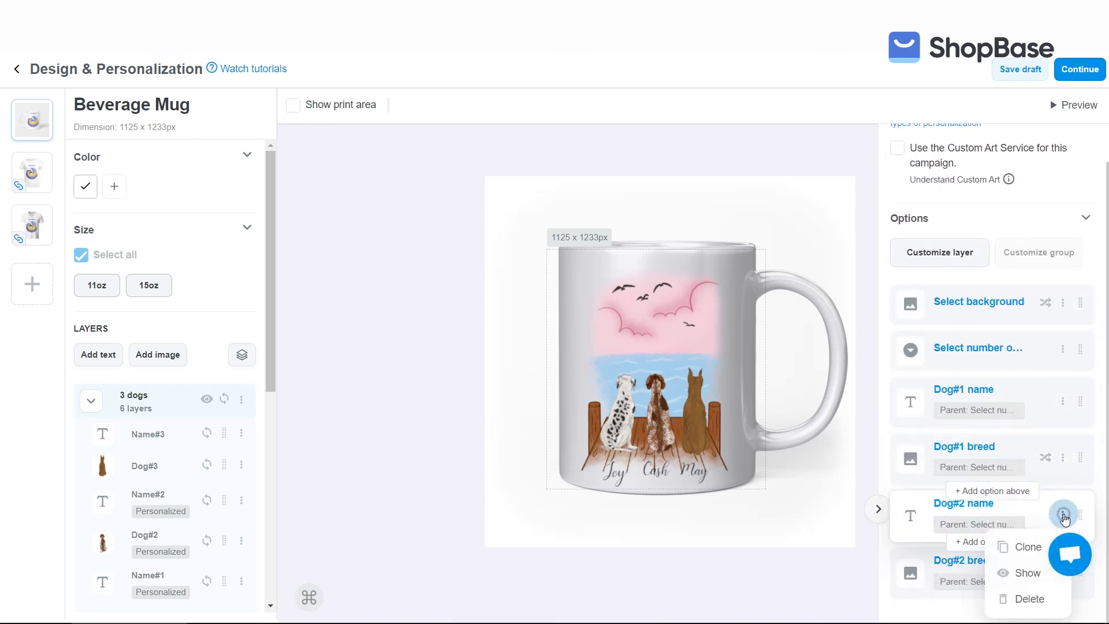
click(1030, 548)
click(950, 362)
click(936, 362)
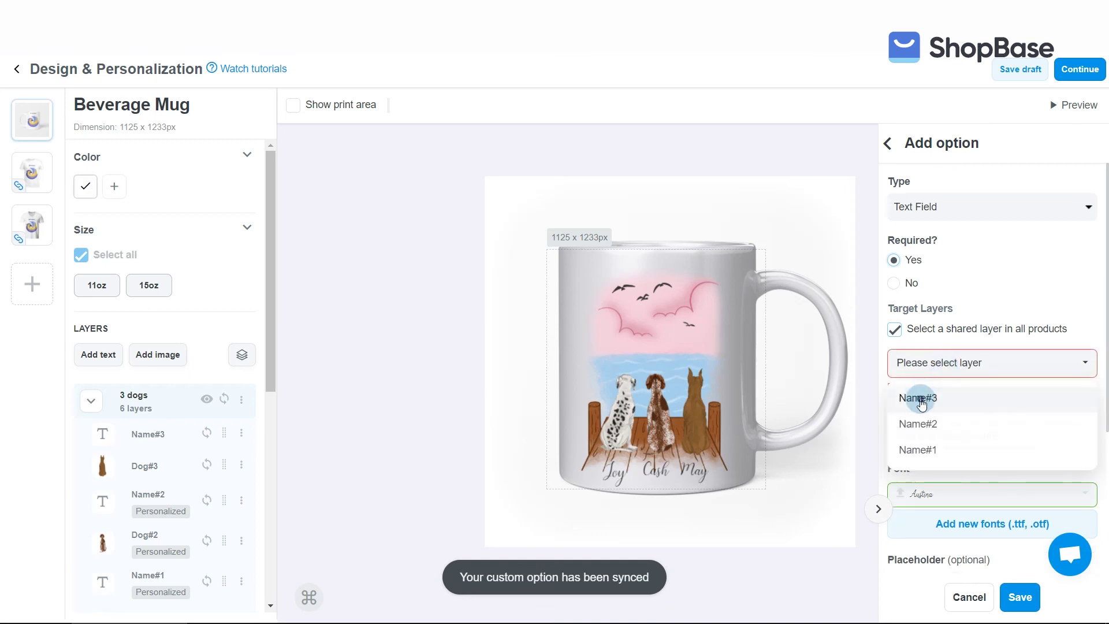
click(917, 394)
drag(937, 420, 896, 420)
text(Dog#3)
scroll(954, 491, down, 5)
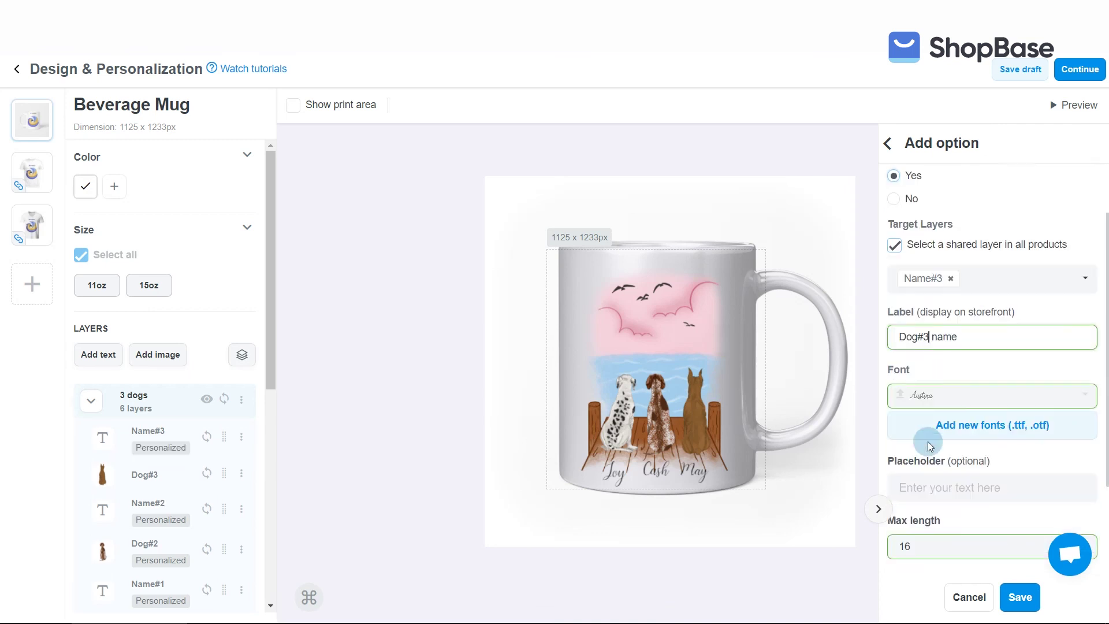
click(1017, 596)
click(890, 144)
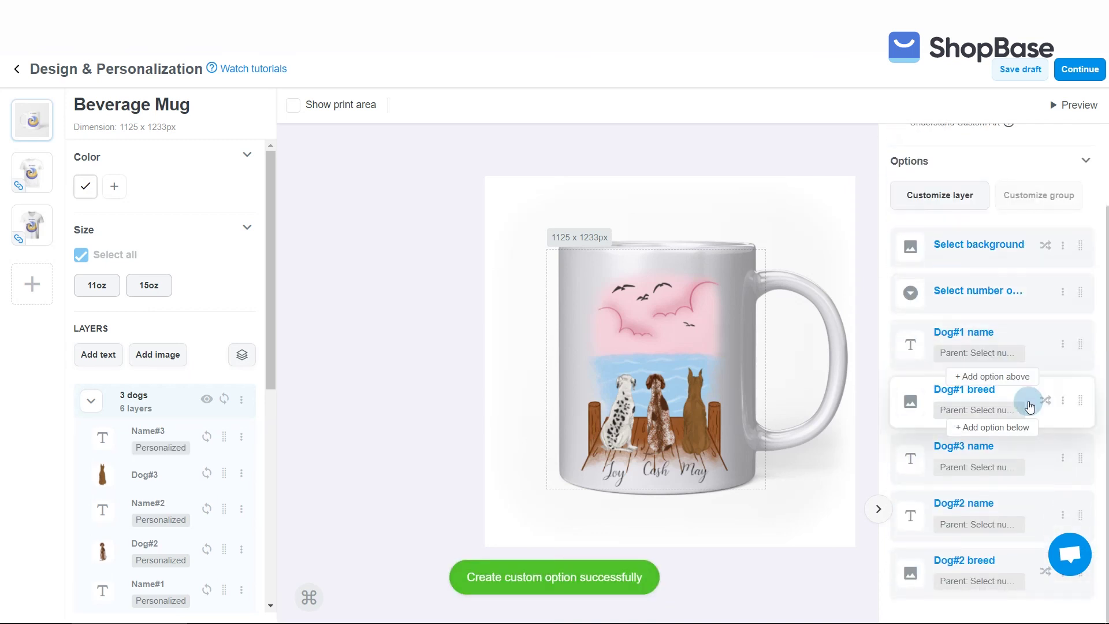
Step: Duplicate Dog#2 breed as 'Dog#3 breed' targeting the Dog#3 layer and save it
click(1064, 514)
click(1028, 547)
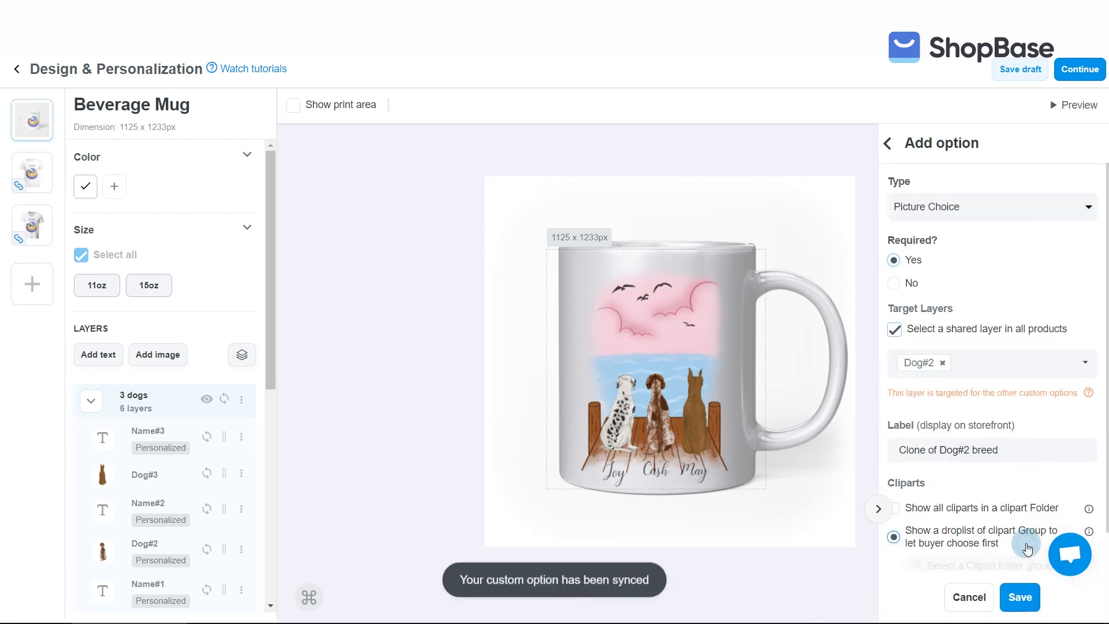
click(941, 362)
click(982, 394)
click(919, 437)
scroll(941, 347, down, 3)
drag(939, 277, 899, 276)
key(BackSpace)
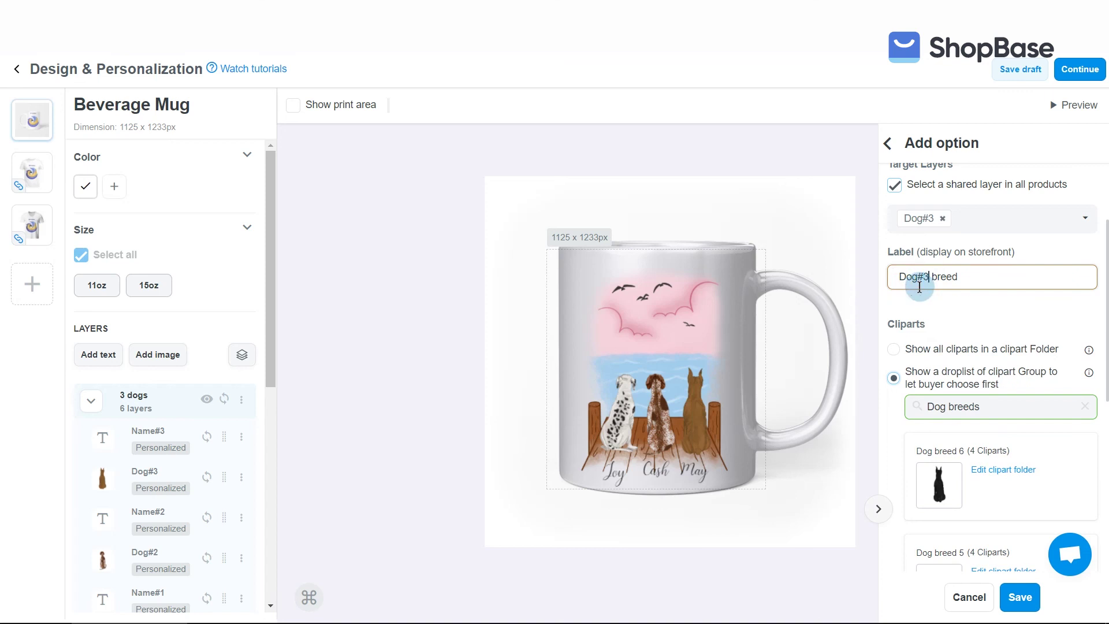
scroll(978, 419, down, 10)
click(1017, 597)
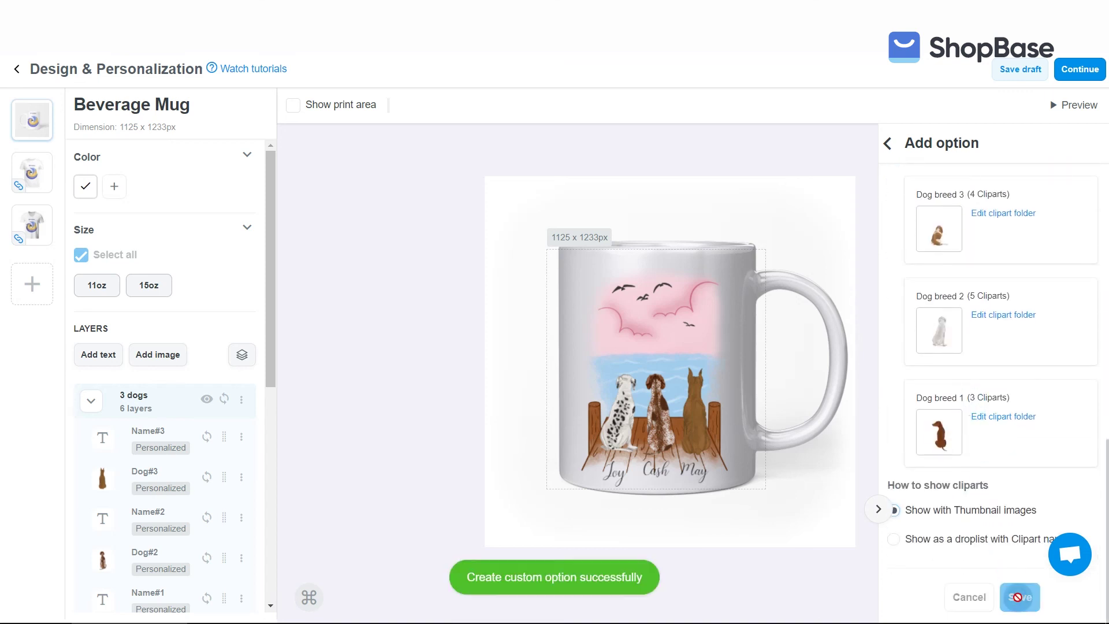
click(886, 143)
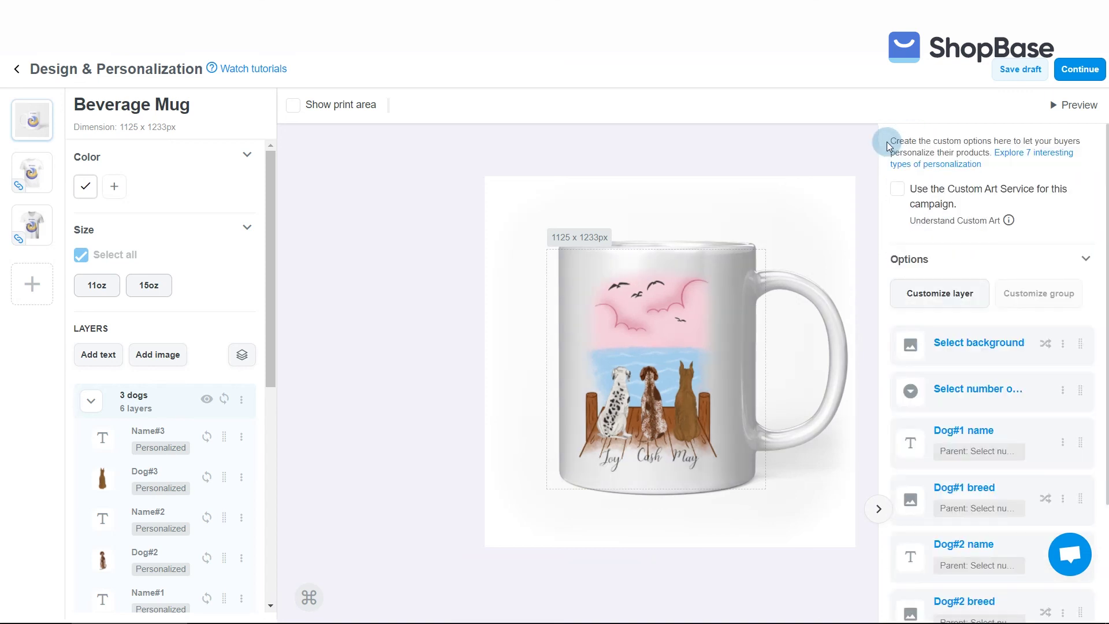